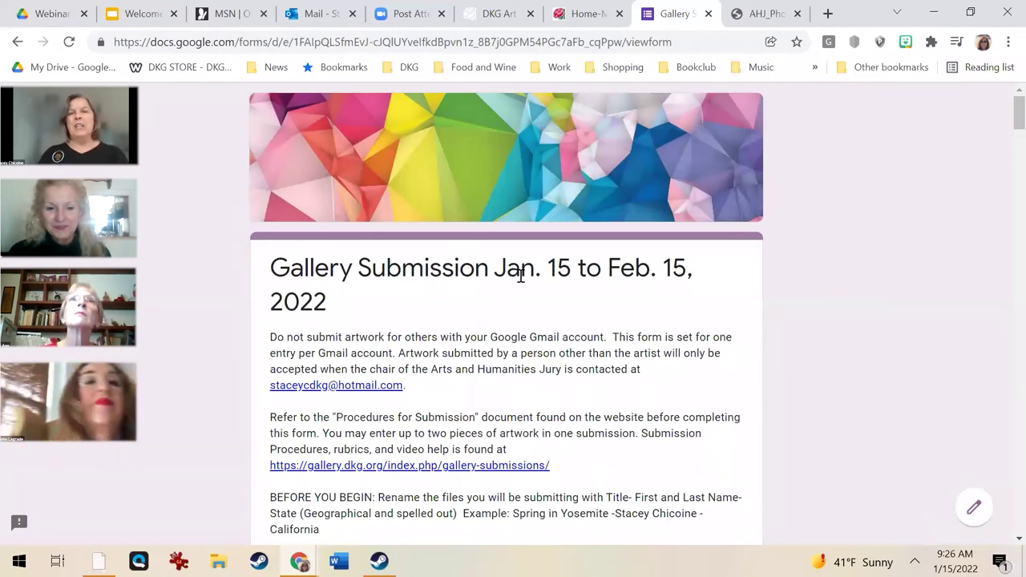
Scroll through the form's rules on file renaming, release forms and 250 KB–10 MB image limits.
scroll(536, 325, "down", 1)
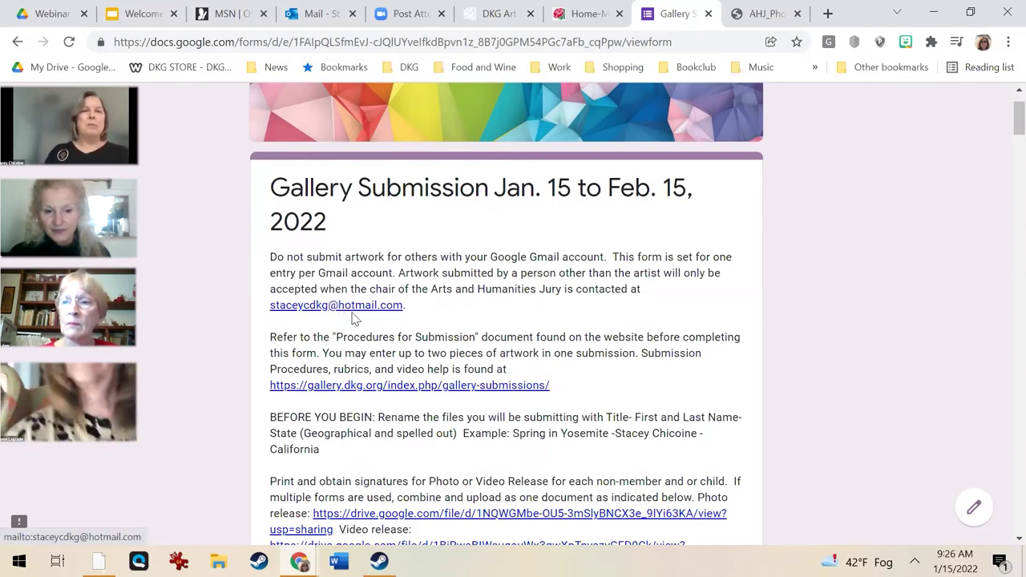
scroll(352, 320, "down", 2)
scroll(357, 333, "up", 2)
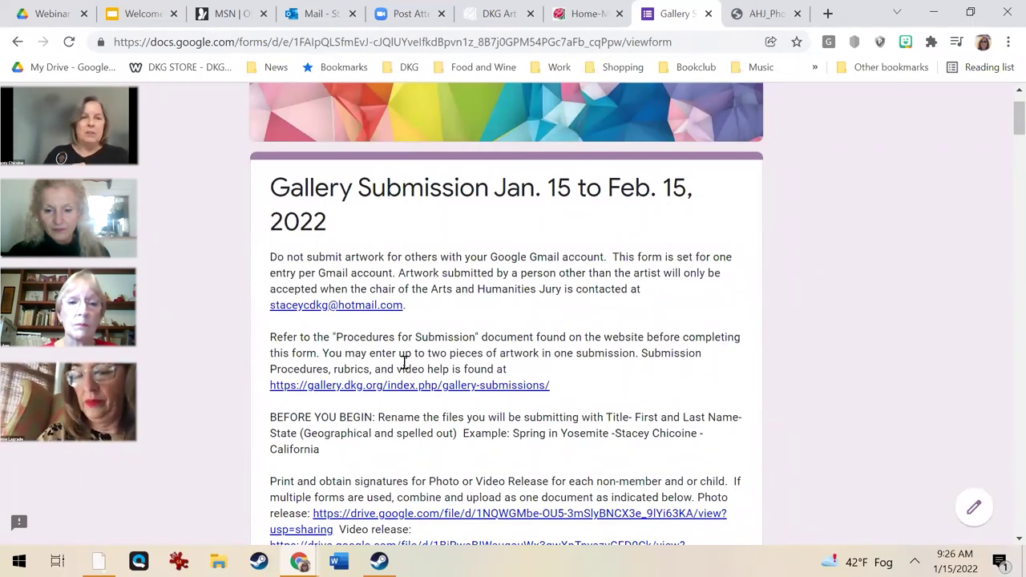
scroll(405, 364, "down", 1)
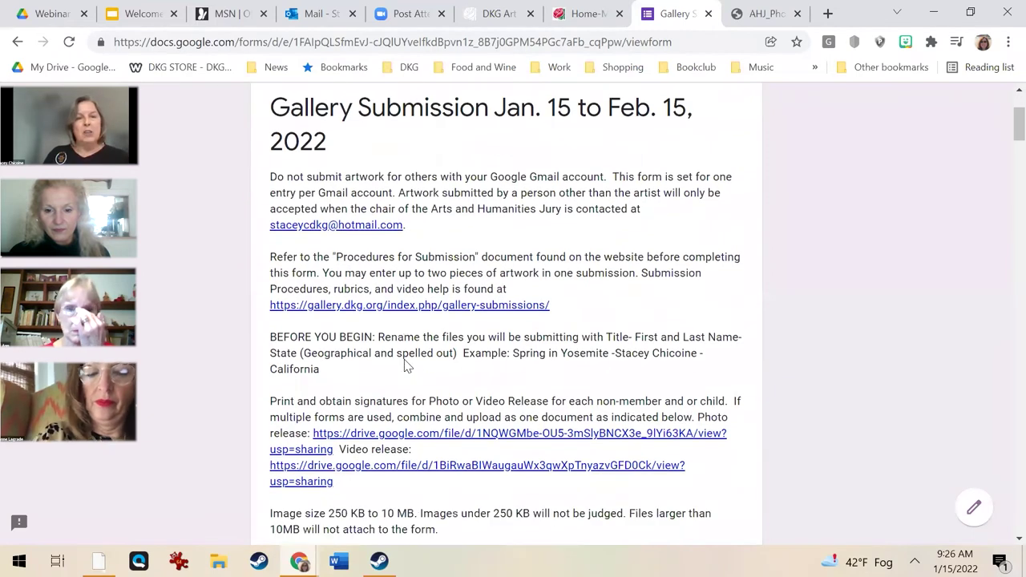
scroll(404, 369, "down", 1)
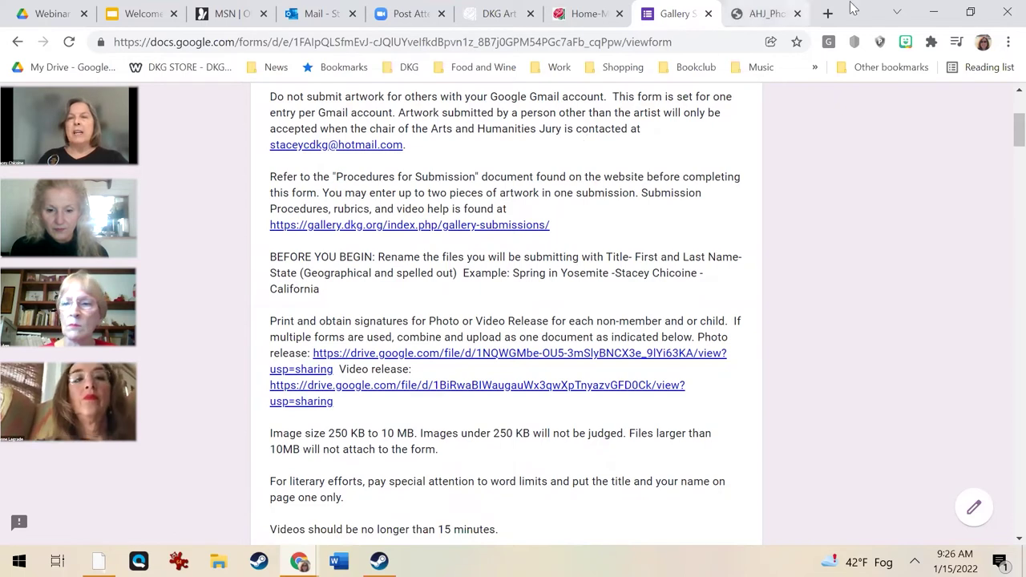
Minimize Chrome, close the Steam login and open the Art for Submission 1.15.22 folder.
left_click(945, 15)
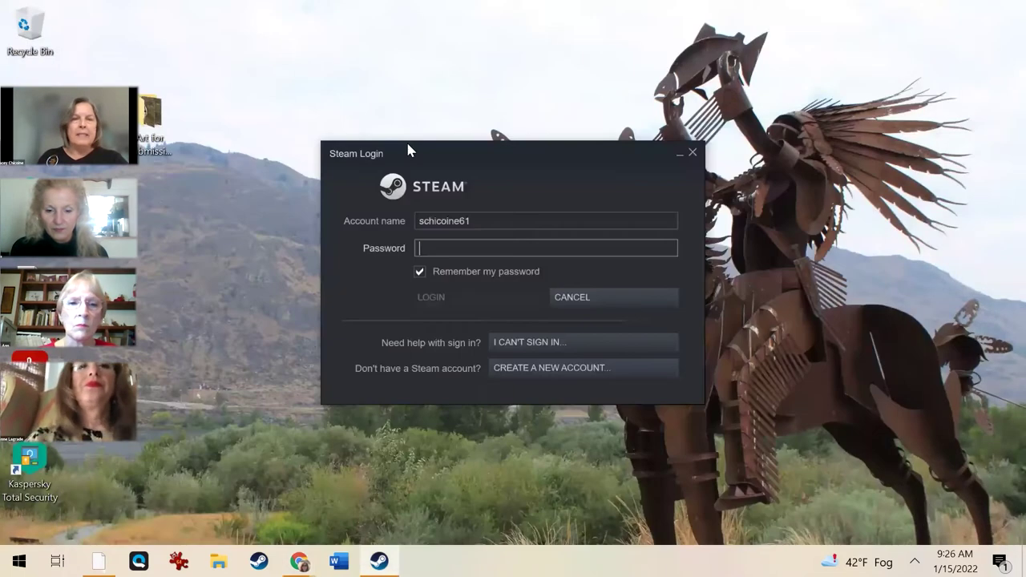
left_click(692, 153)
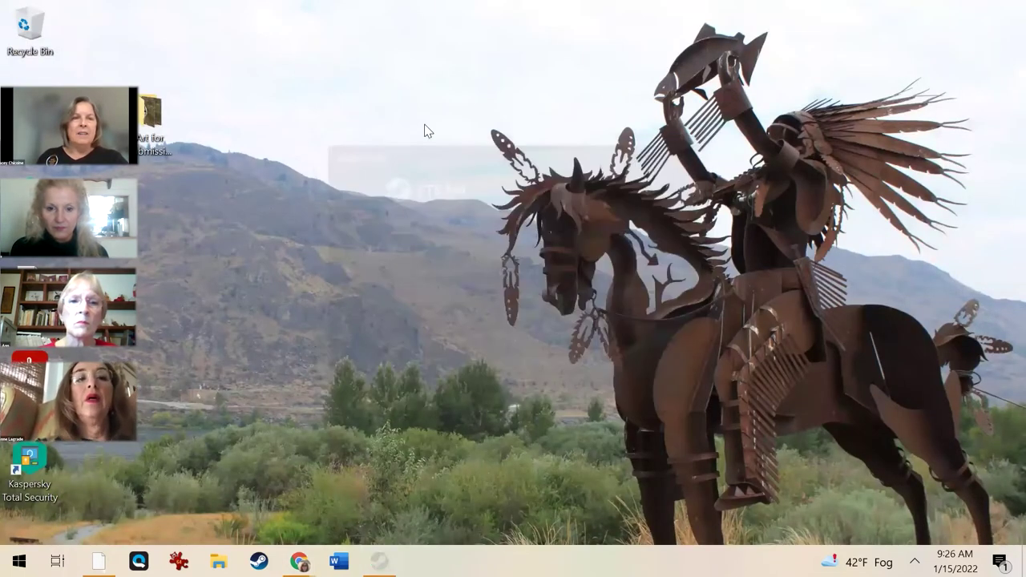
double_click(150, 116)
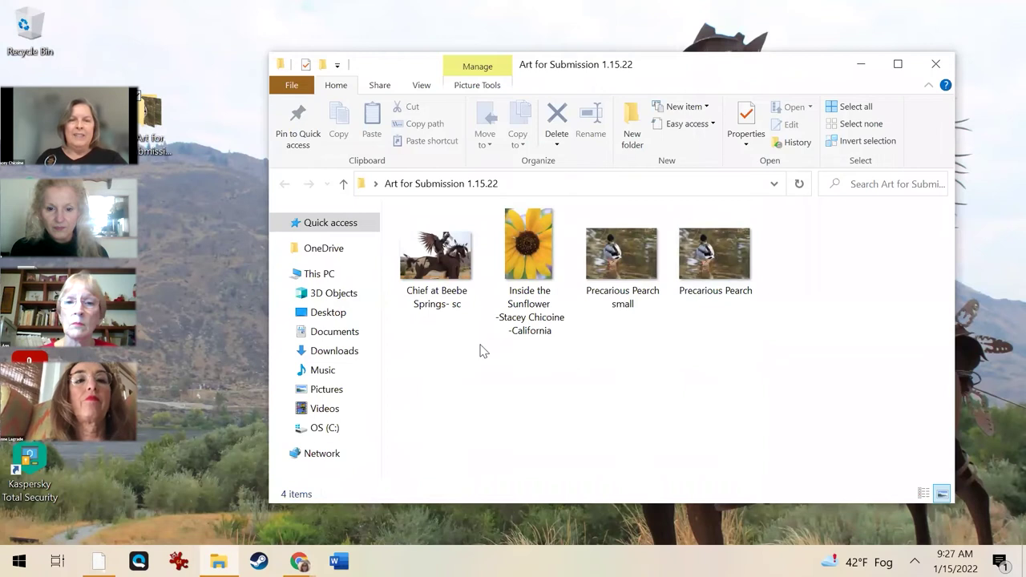
Preview the Chief at Beebe Springs and sunflower photos, then bring up the Chief file's actions.
double_click(438, 256)
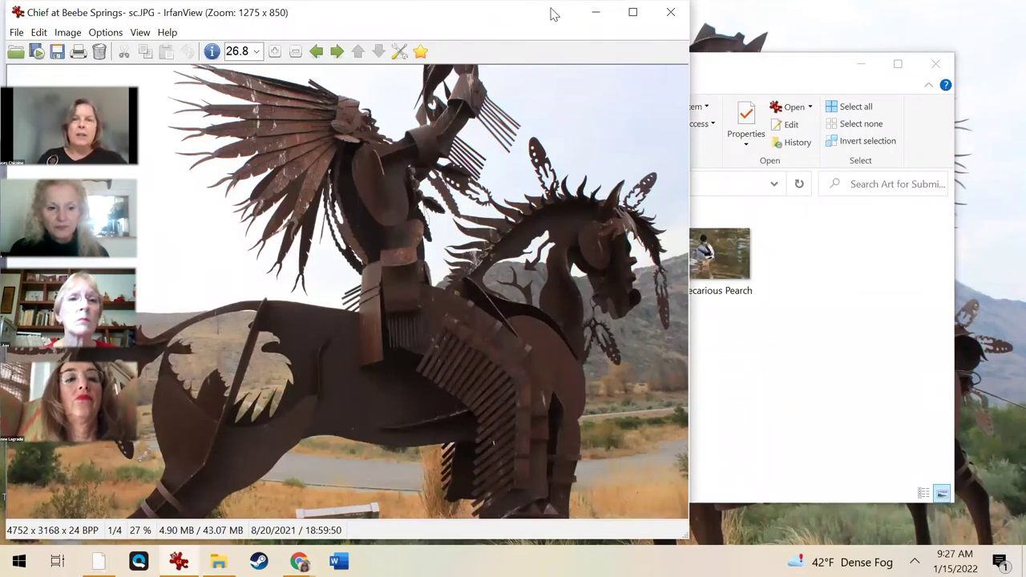
left_click(670, 12)
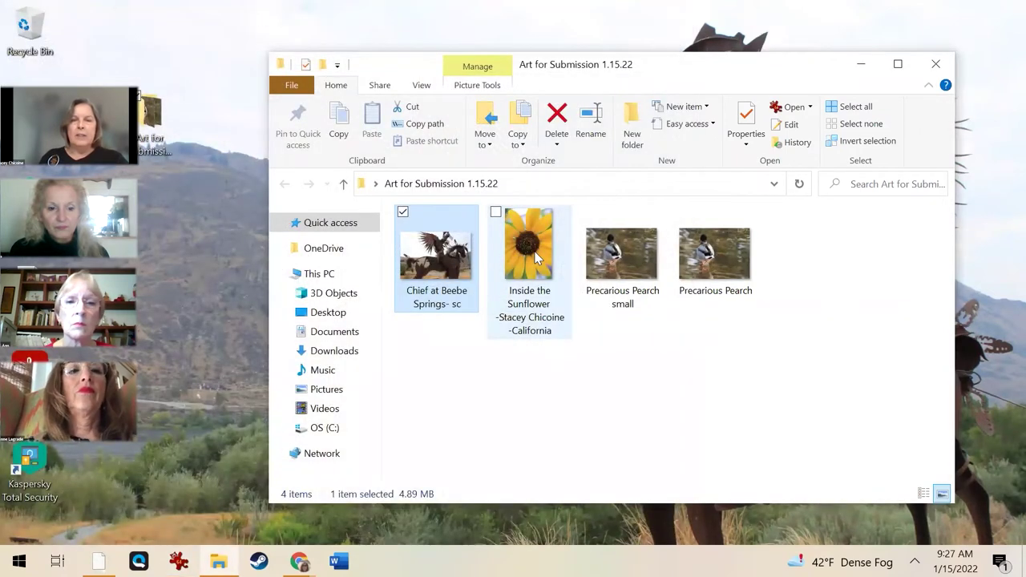
double_click(535, 257)
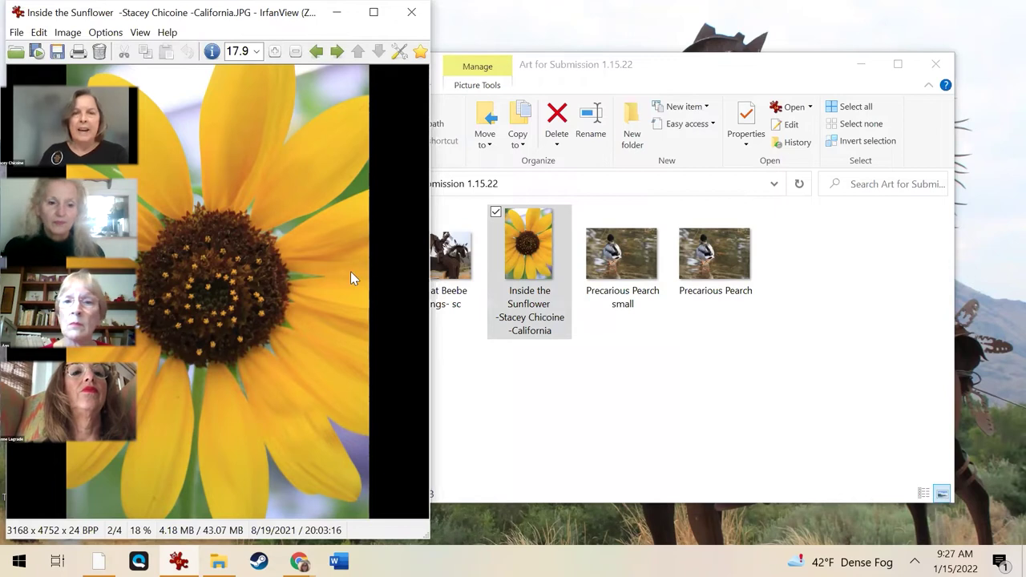
left_click(411, 13)
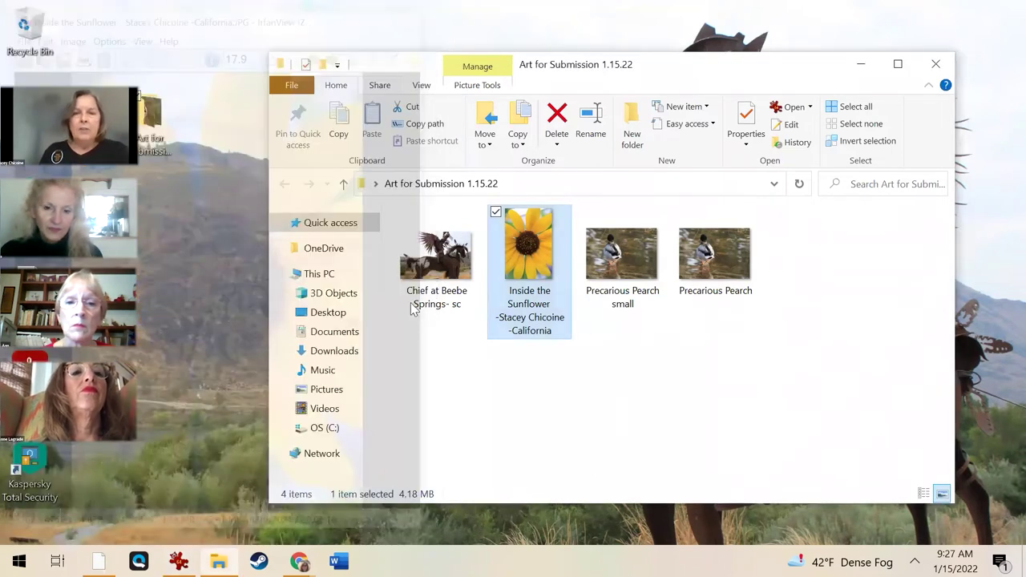
left_click(435, 296)
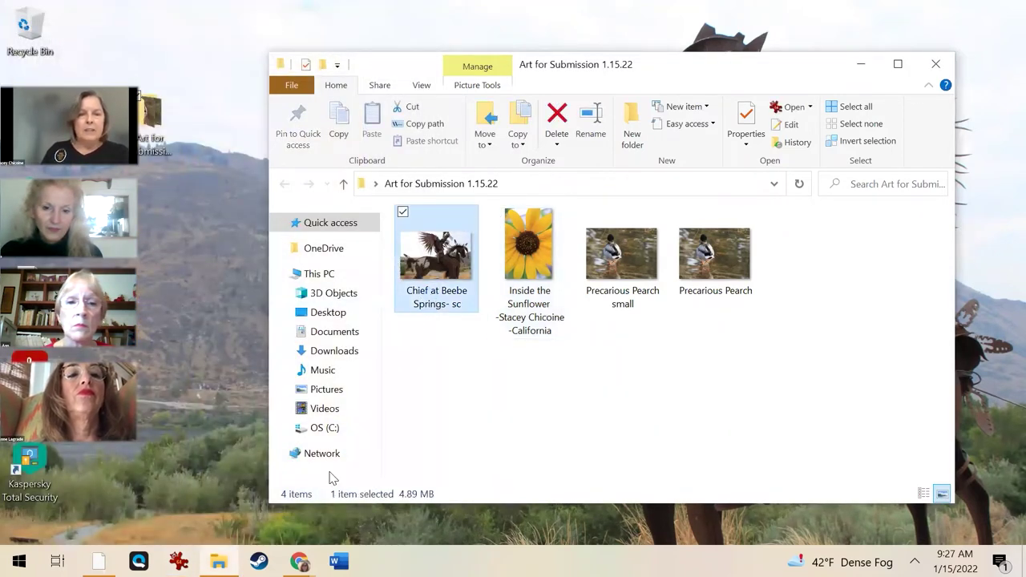
key("shift+F10")
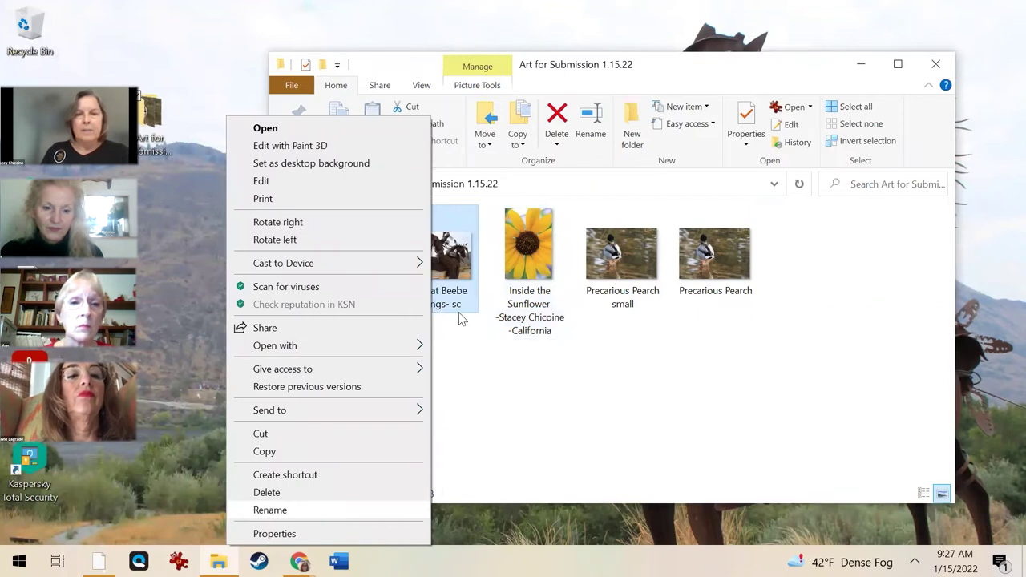
Rename the Chief at Beebe Springs photo, replacing the initials with the artist's full name and 'California'.
key("Return")
double_click(458, 304)
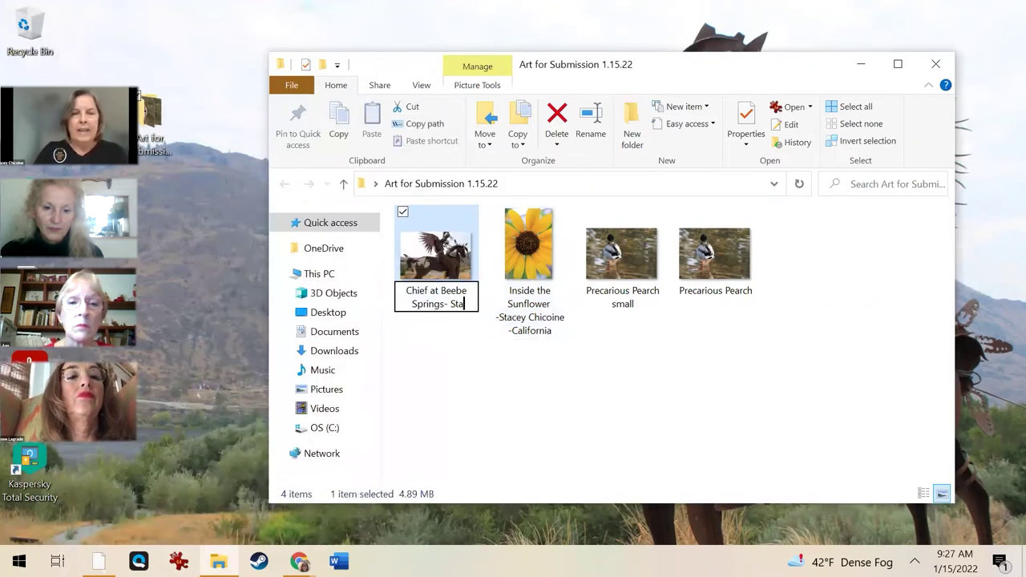
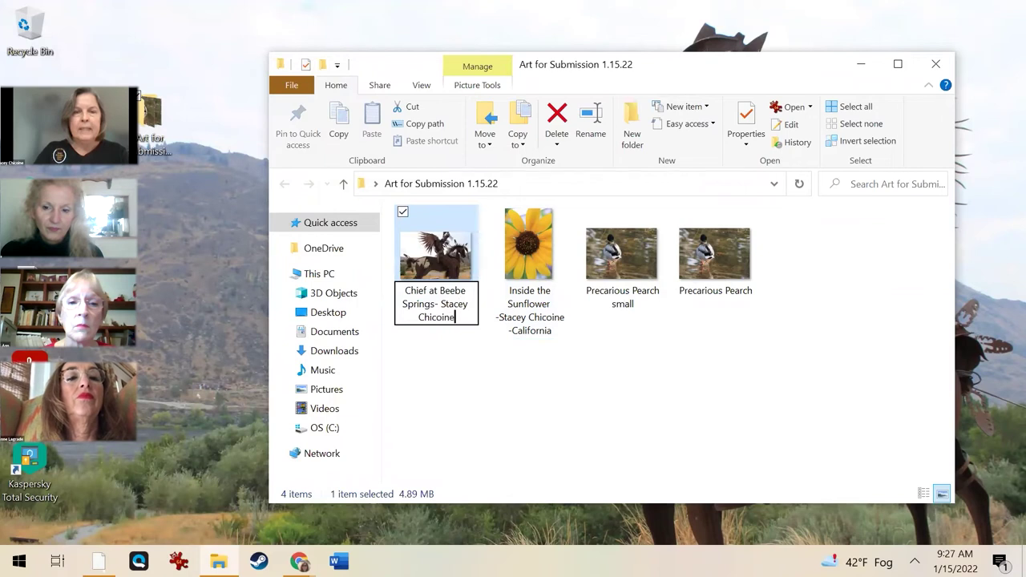
type(" - California")
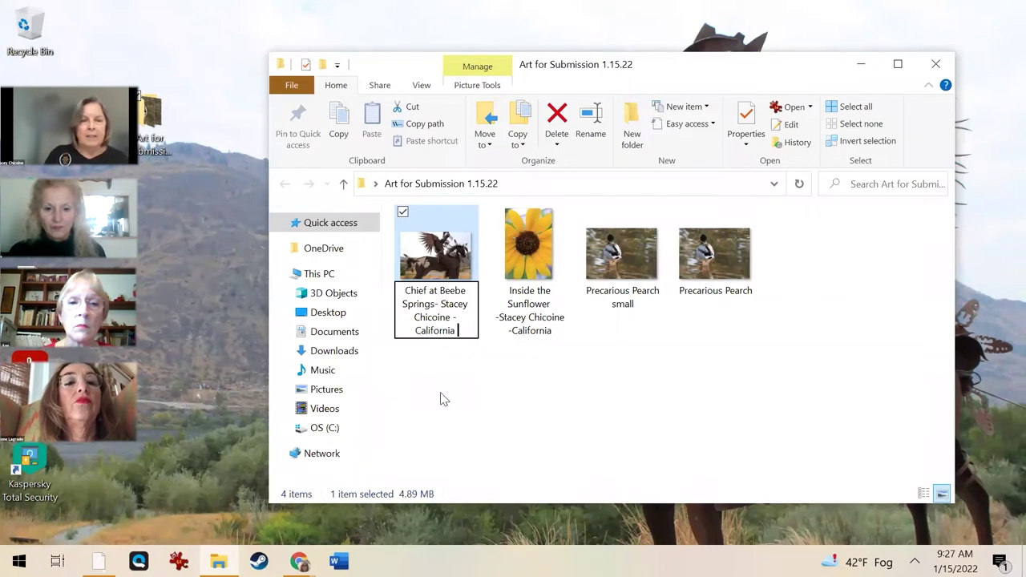
left_click(551, 393)
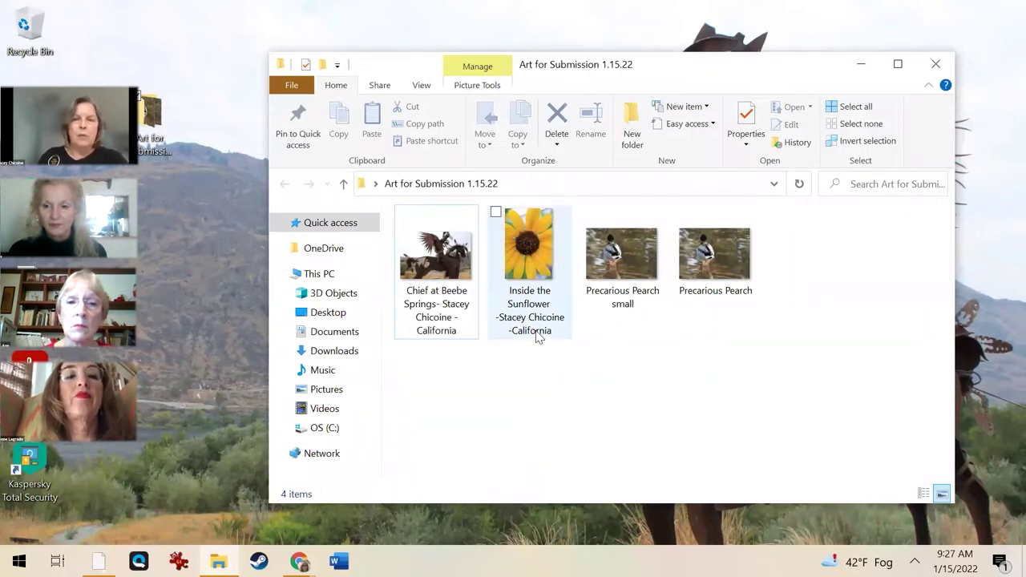
right_click(526, 260)
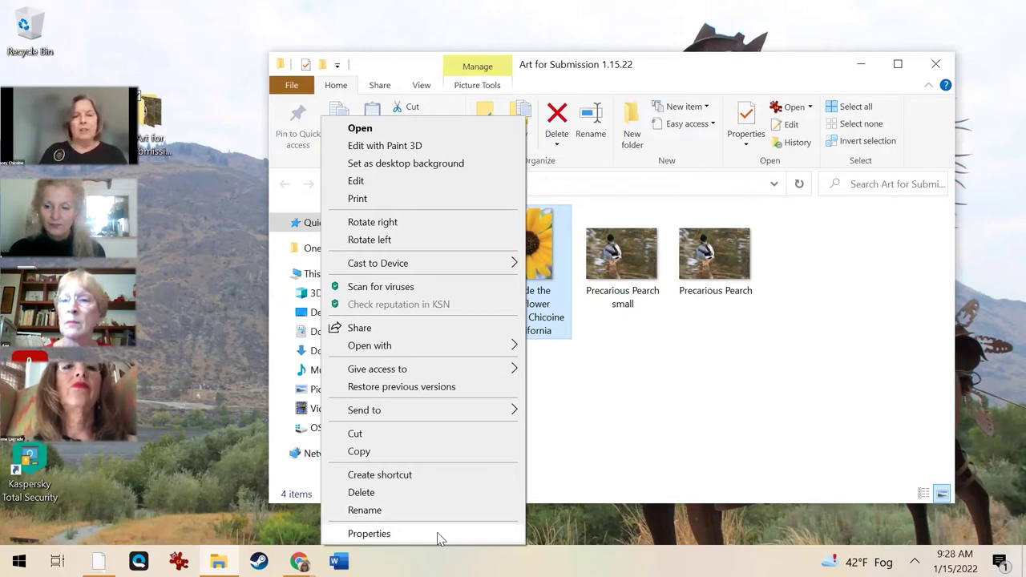
Check the sunflower photo's properties and size, then preview the photo again.
left_click(440, 535)
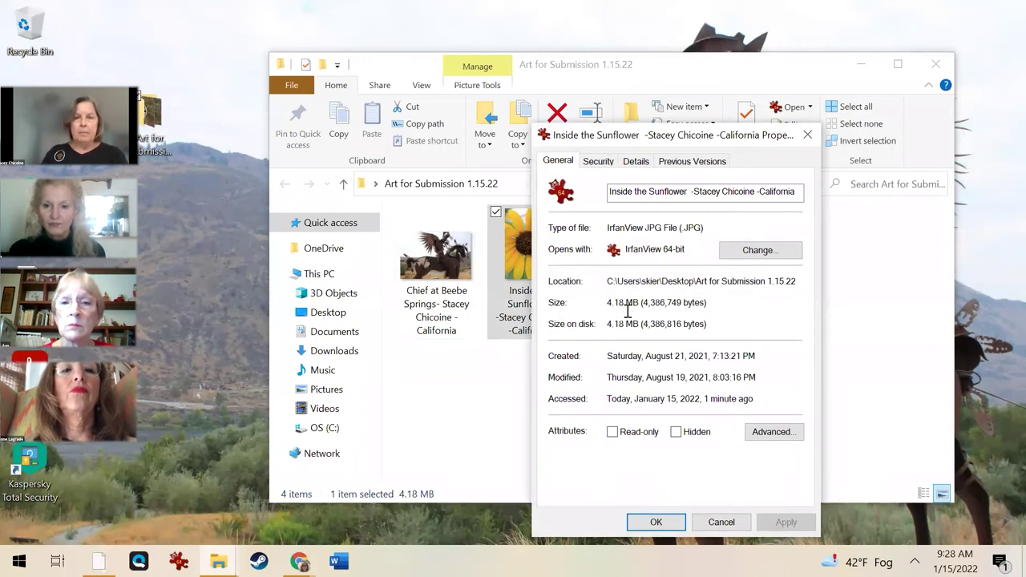
left_click(463, 408)
double_click(542, 246)
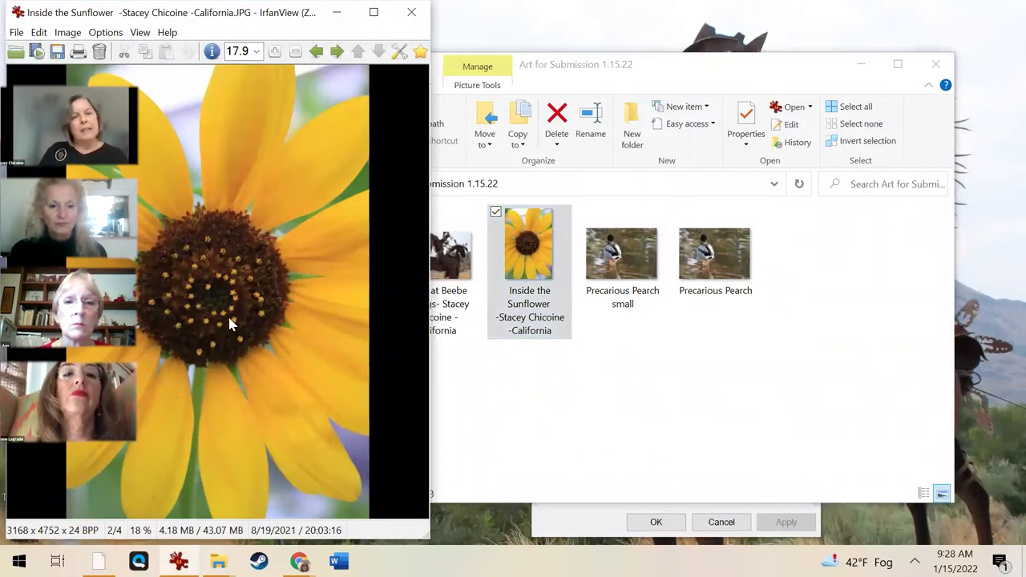
left_click(411, 12)
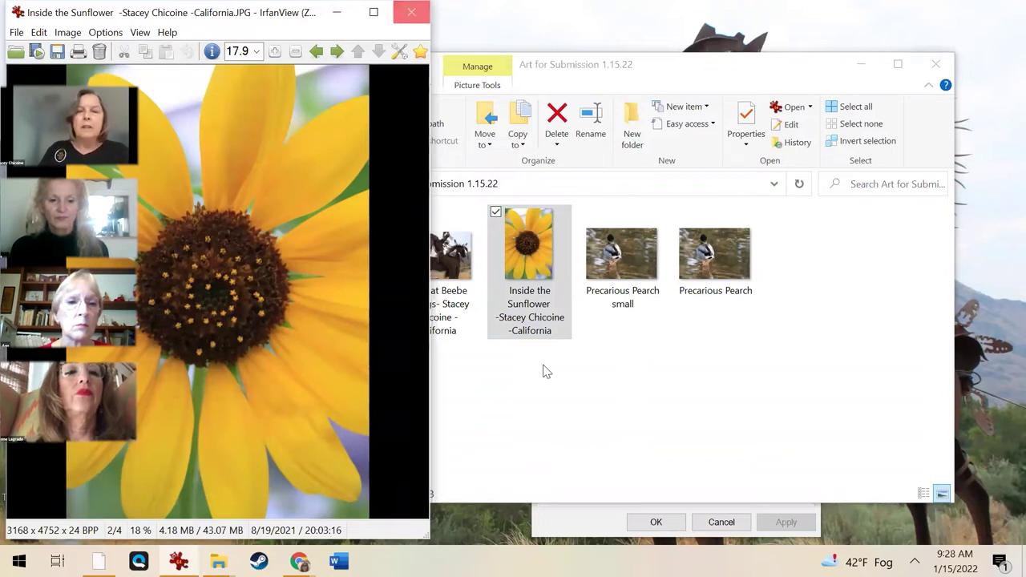
Check the Precarious Pearch file's properties and open its small version to view it.
left_click(713, 257)
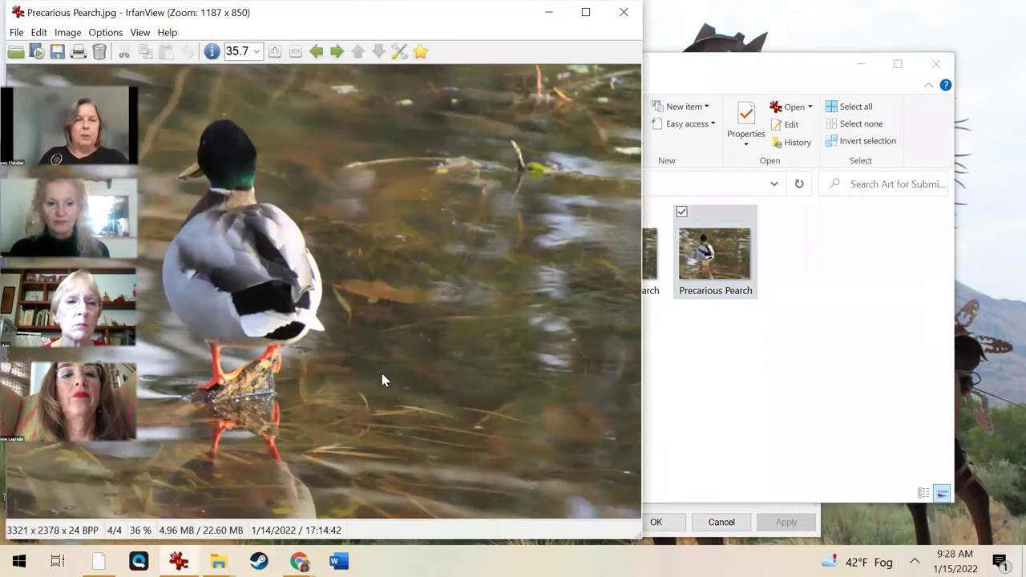
right_click(732, 284)
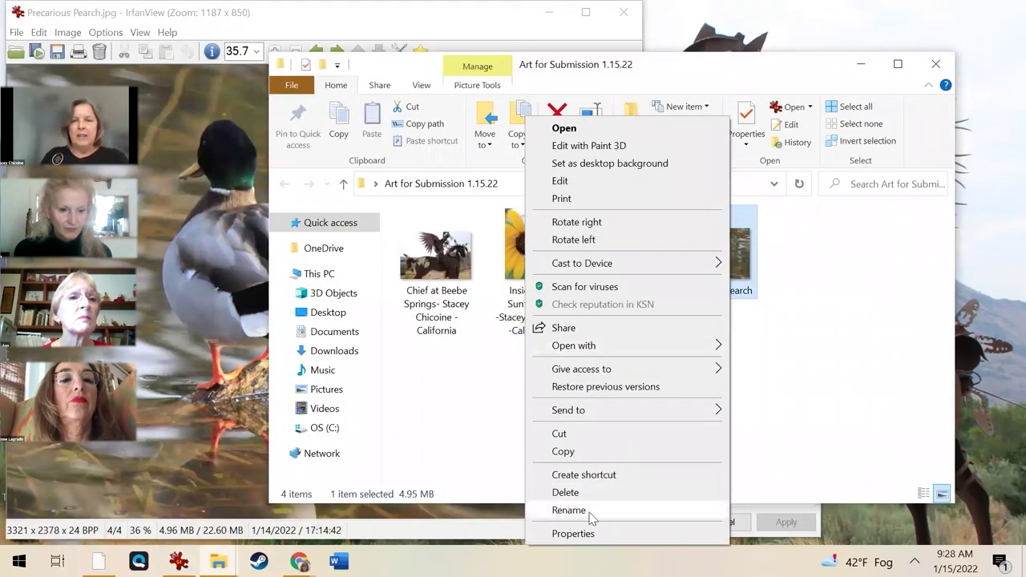
left_click(571, 533)
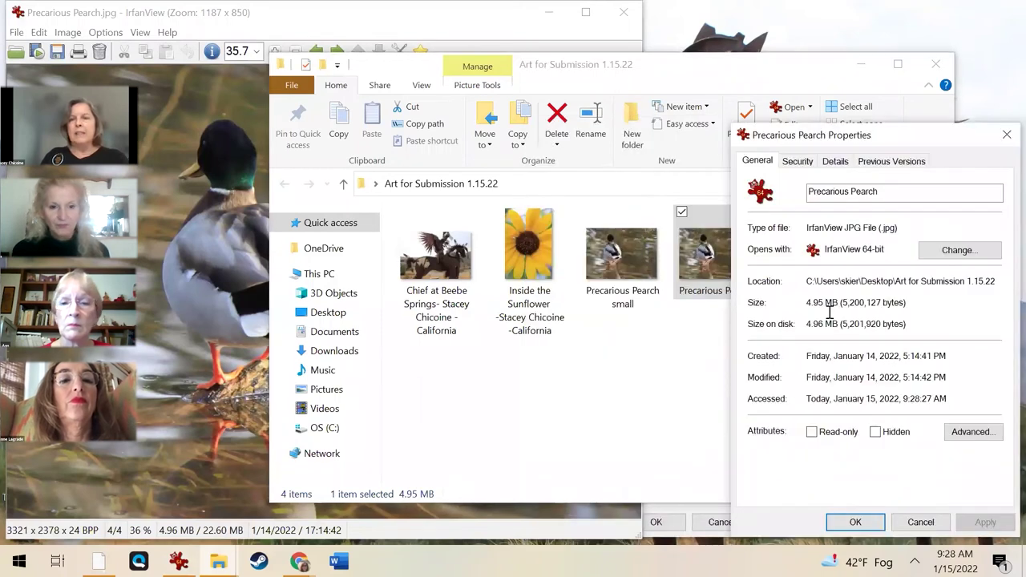
left_click(651, 389)
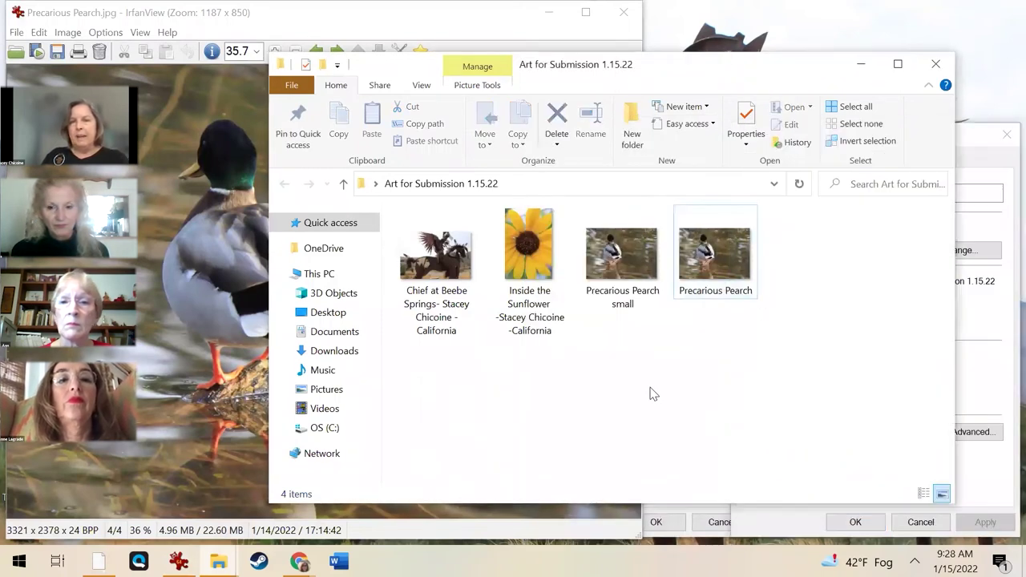
left_click(623, 262)
double_click(623, 261)
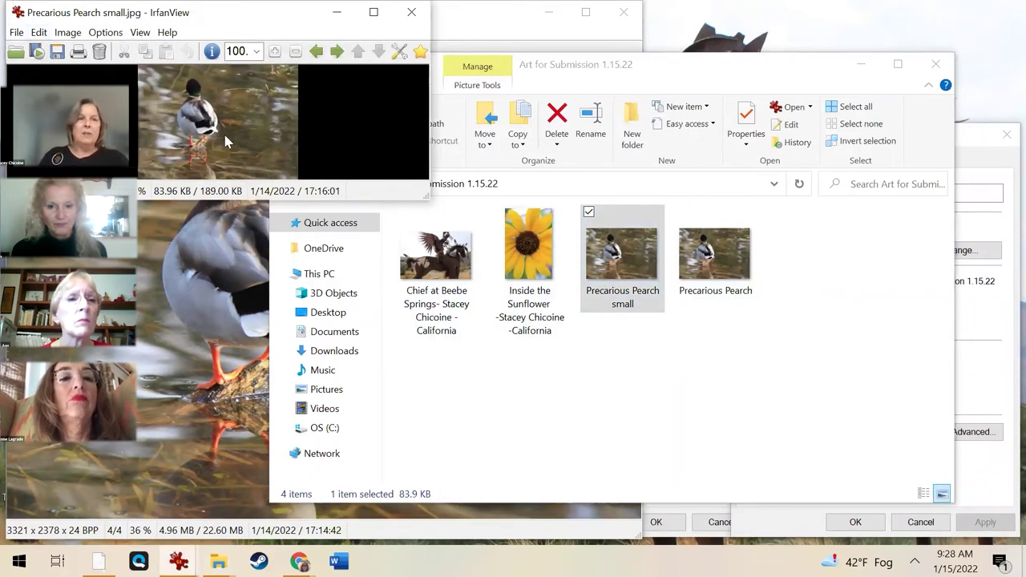
Check the Precarious Pearch small file's properties, view that photo full screen, then close it.
left_click(638, 307)
right_click(635, 323)
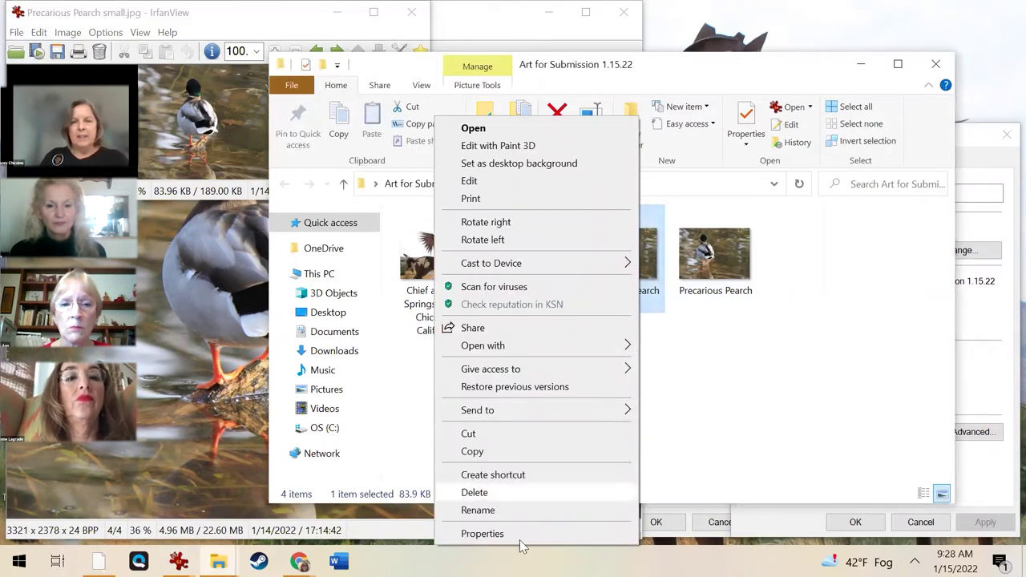
left_click(483, 533)
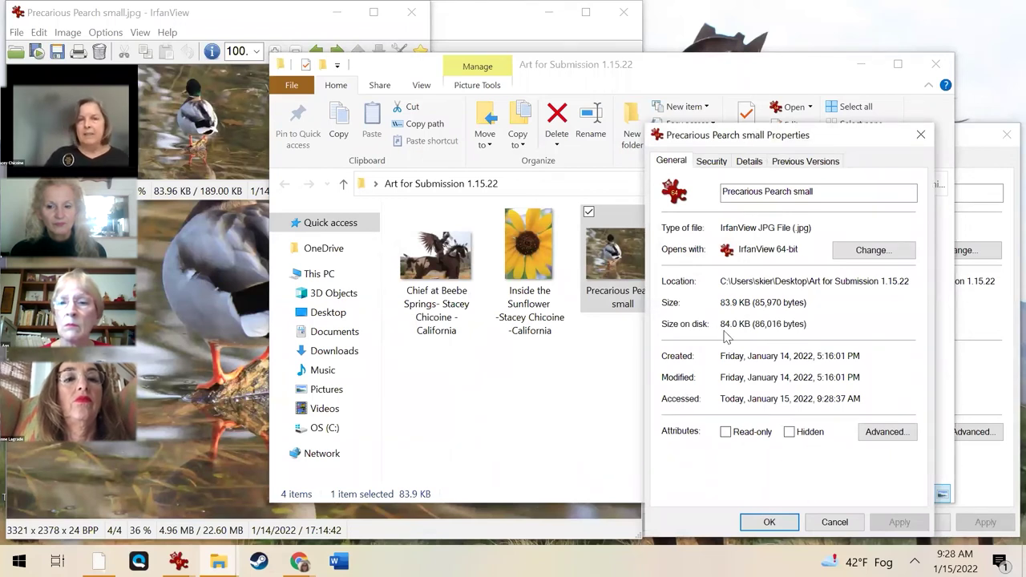
left_click(180, 119)
double_click(180, 118)
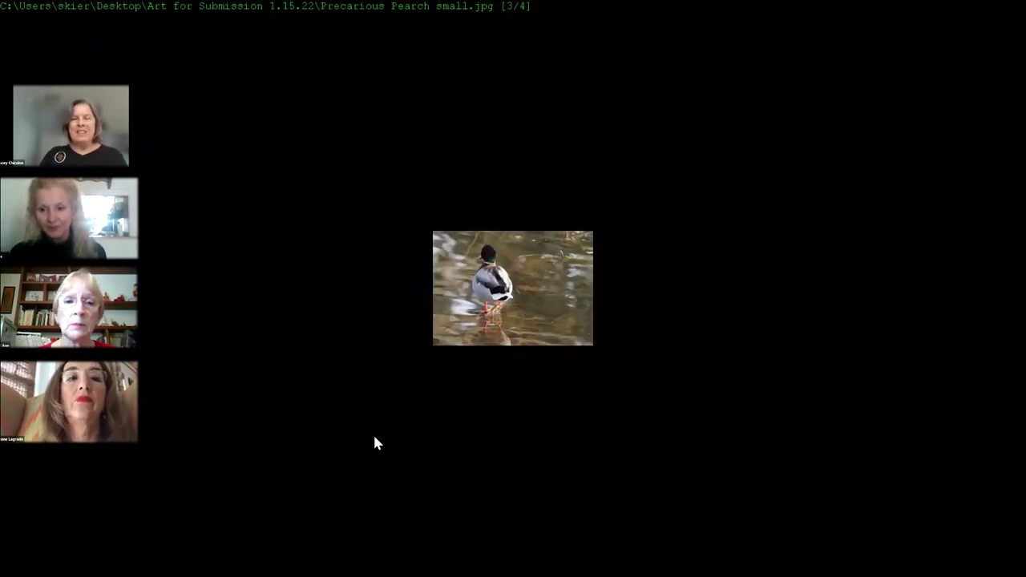
double_click(393, 250)
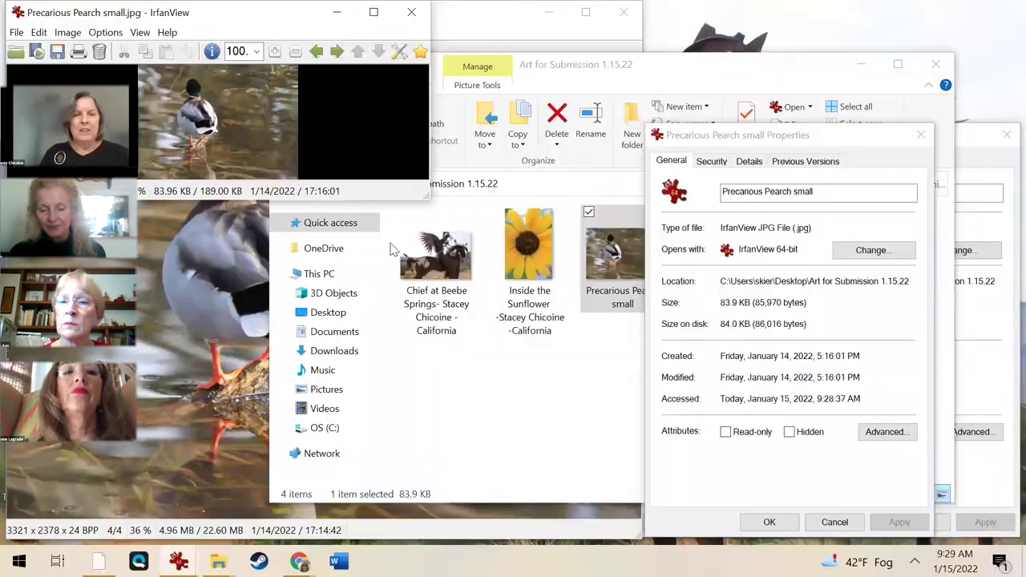
left_click(411, 11)
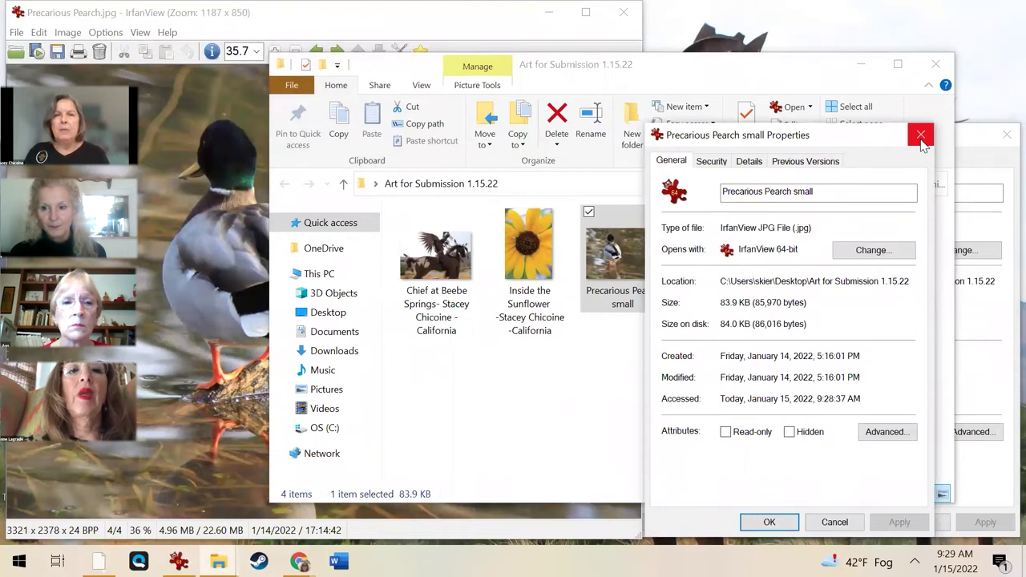
Close the remaining Properties dialogs, the full-size duck viewer and the Art for Submission 1.15.22 folder.
left_click_drag(841, 136, 719, 150)
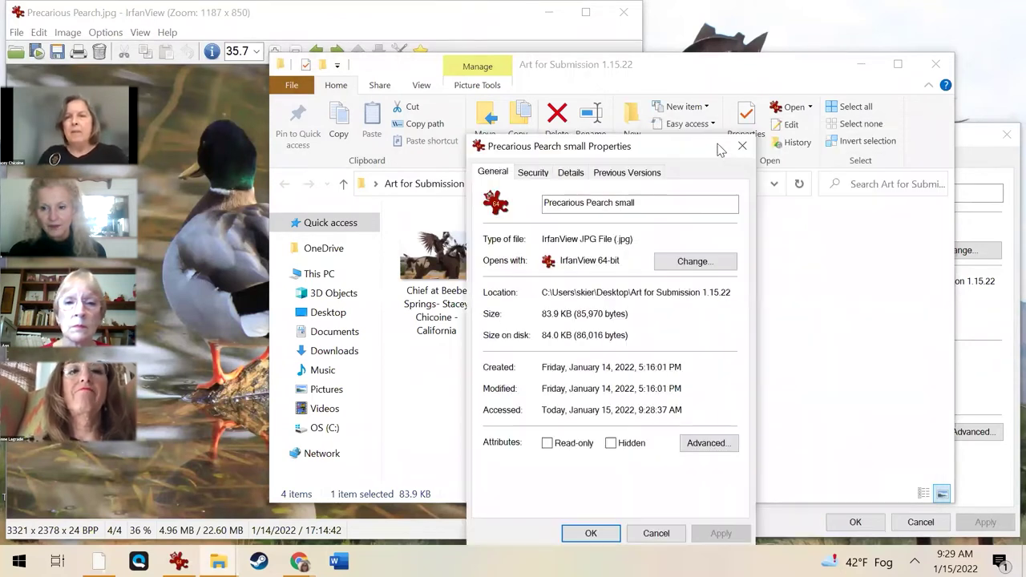
left_click(743, 146)
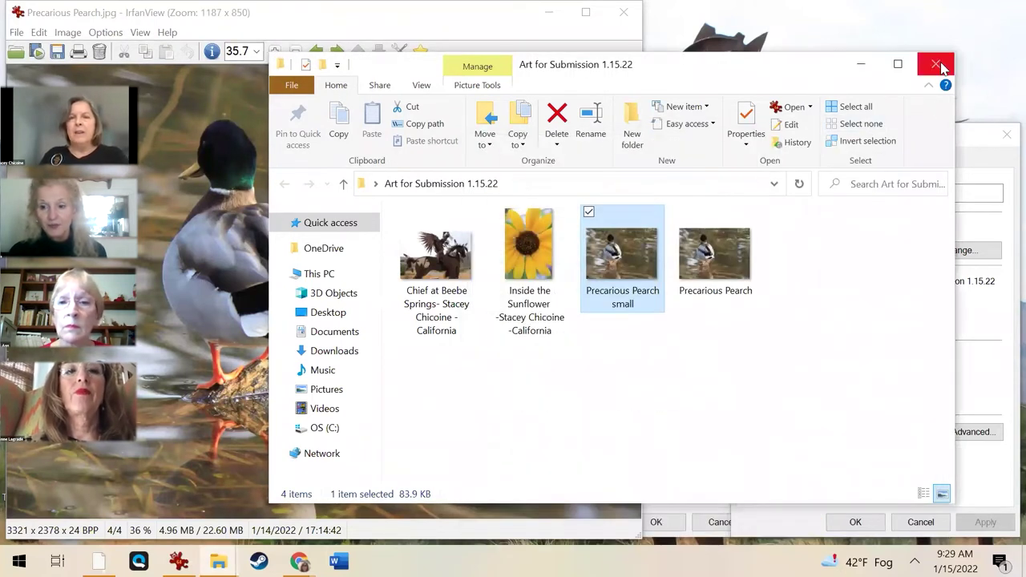
left_click(936, 64)
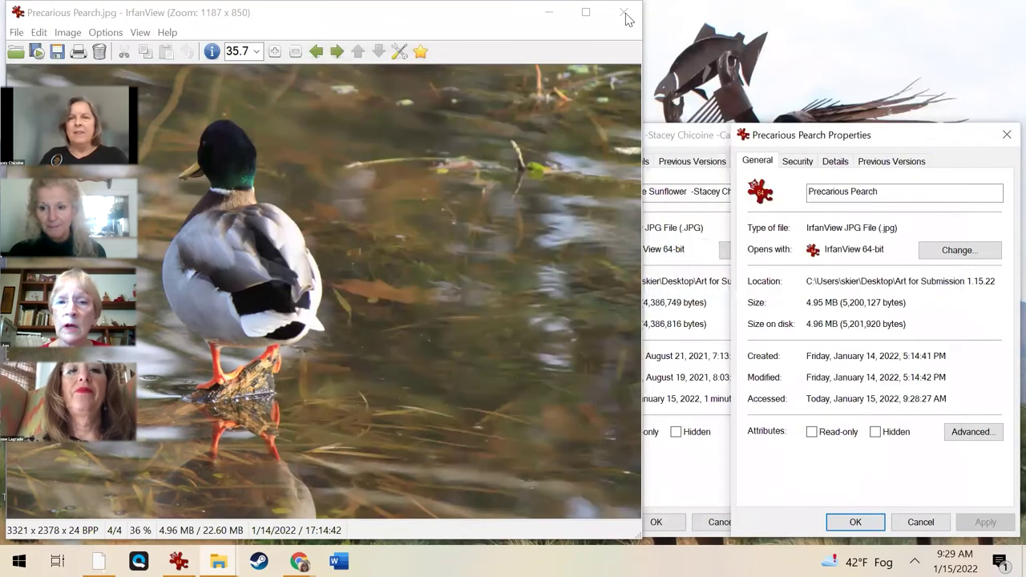
left_click(627, 19)
left_click(1007, 134)
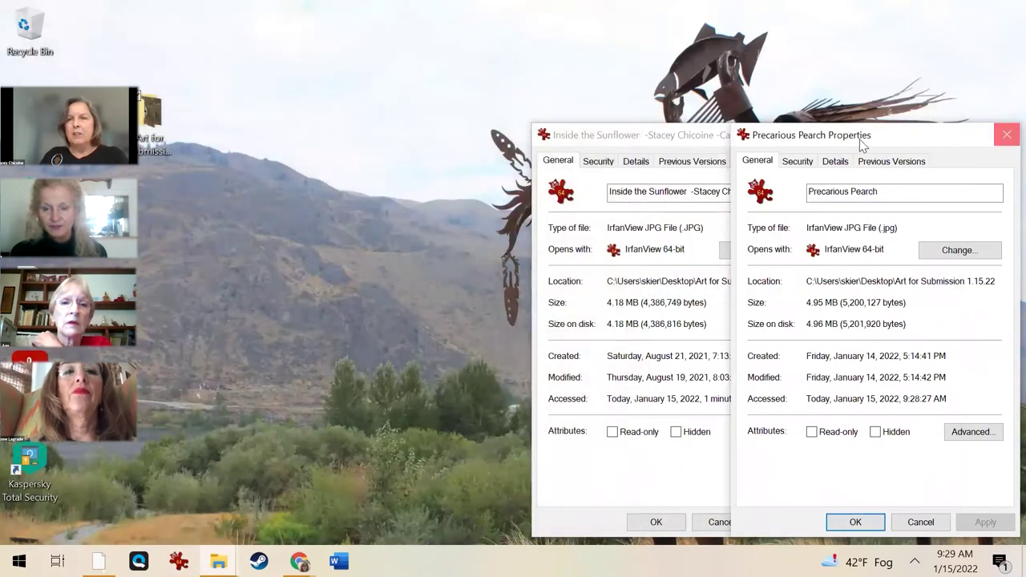
left_click(808, 135)
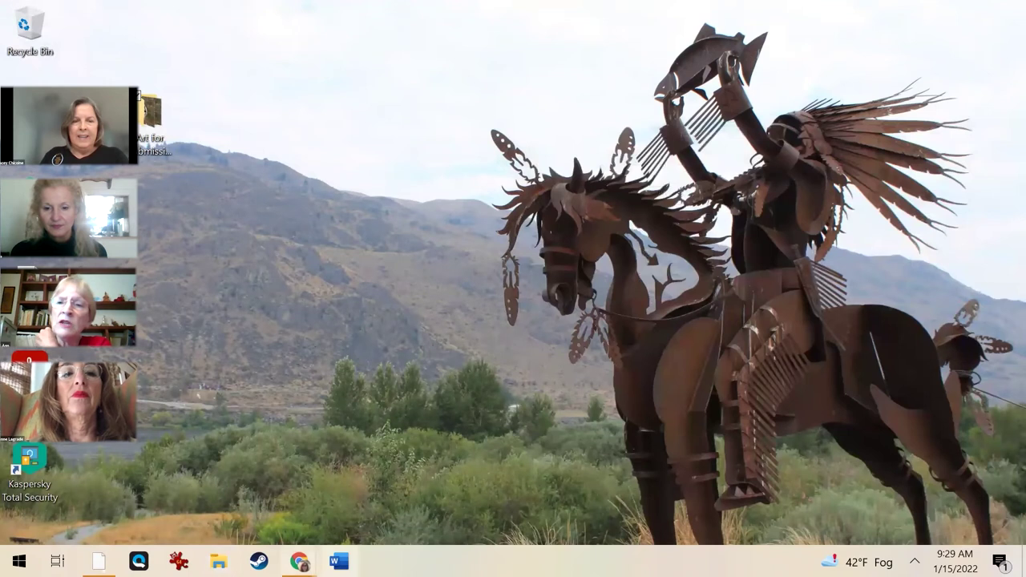
Return to the submission form and enter the respondent's email address.
mouse_move(299, 561)
left_click(328, 460)
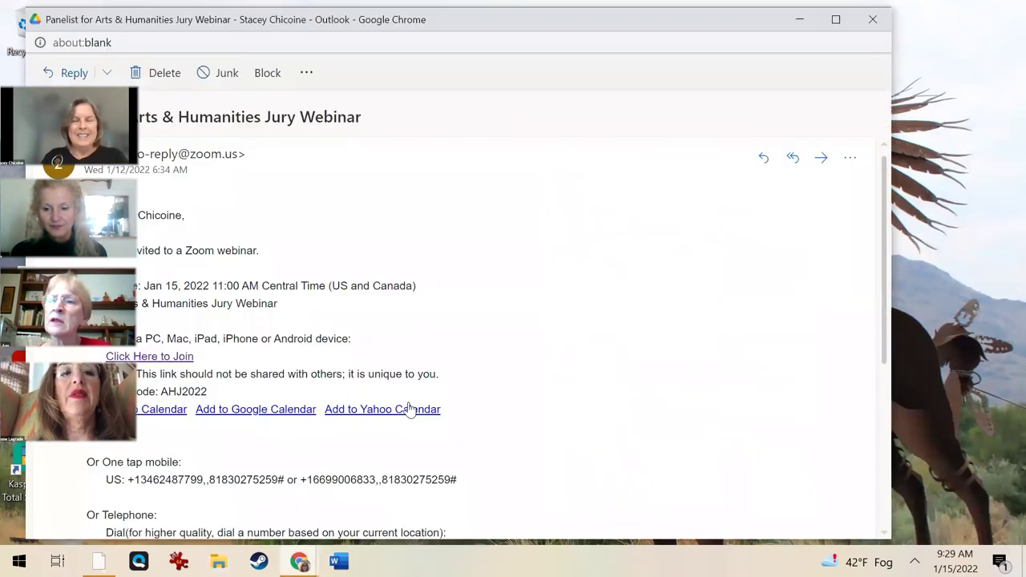
mouse_move(299, 561)
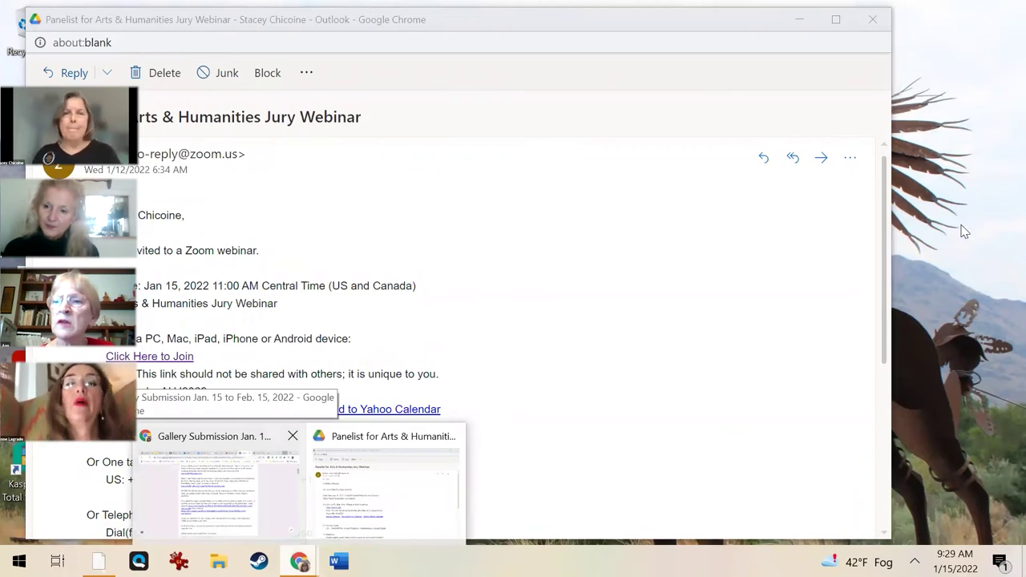
scroll(537, 401, "up", 2)
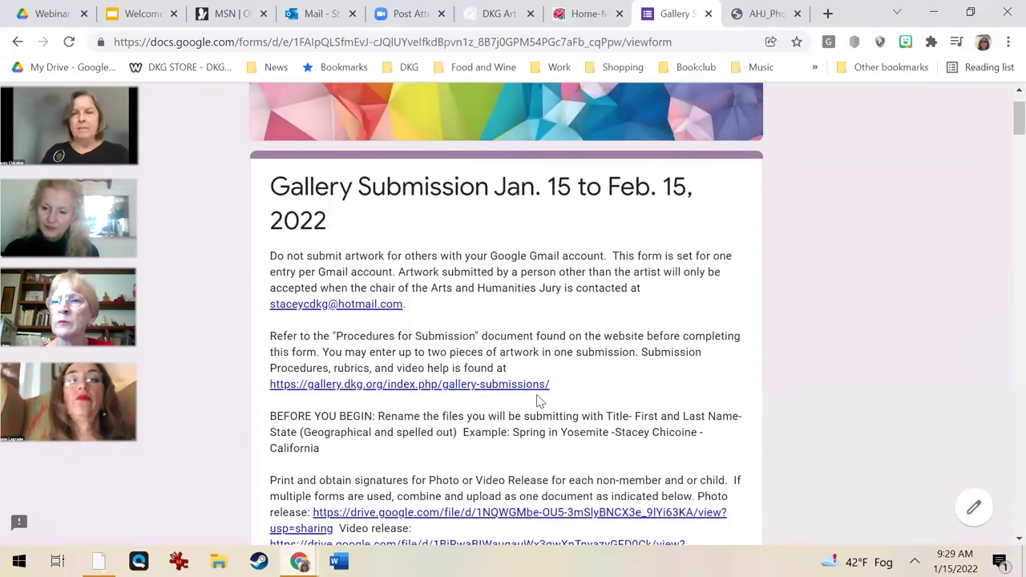
scroll(537, 401, "down", 1)
scroll(529, 411, "down", 3)
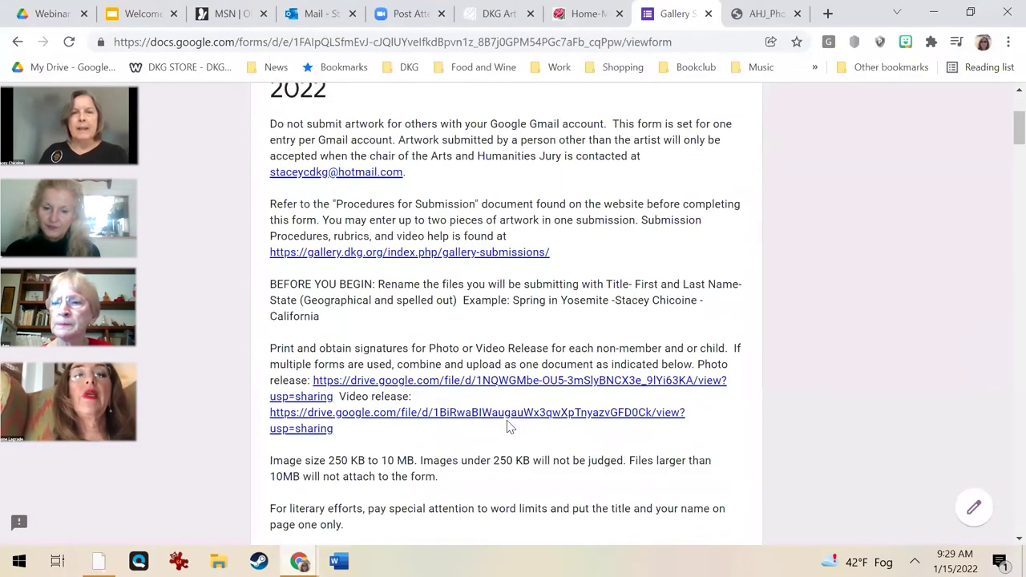
scroll(506, 428, "down", 2)
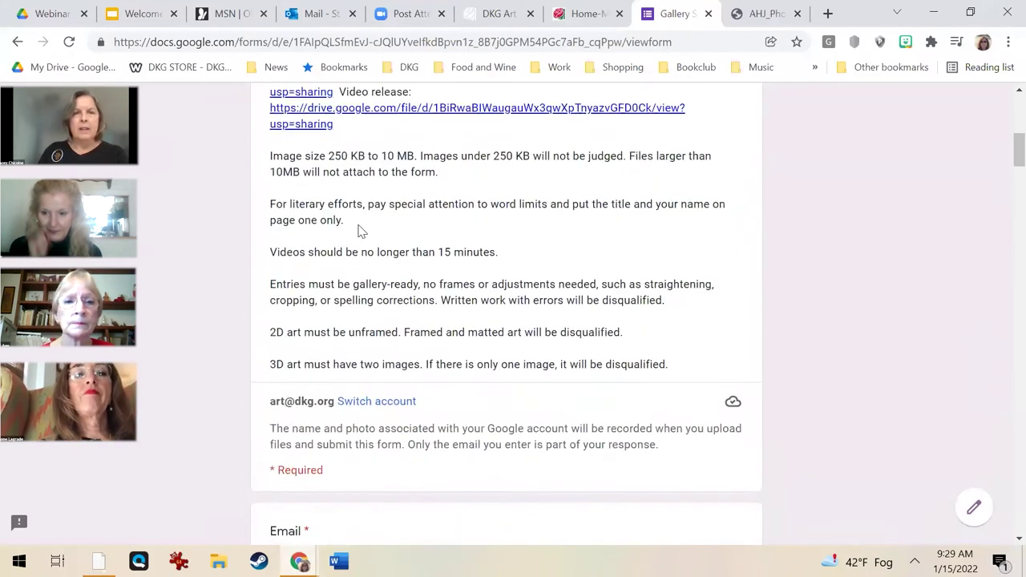
scroll(344, 199, "up", 1)
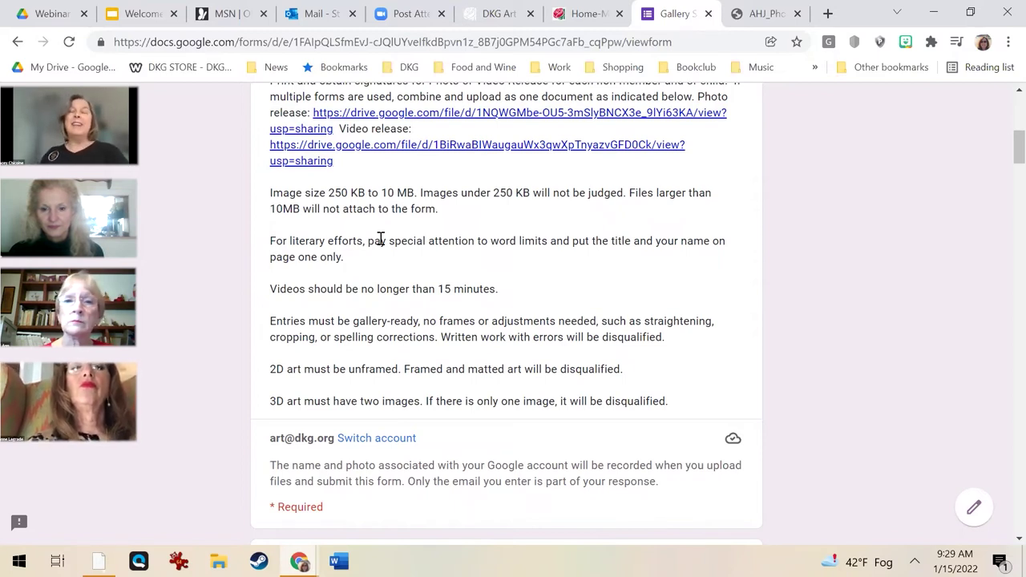
scroll(387, 254, "down", 1)
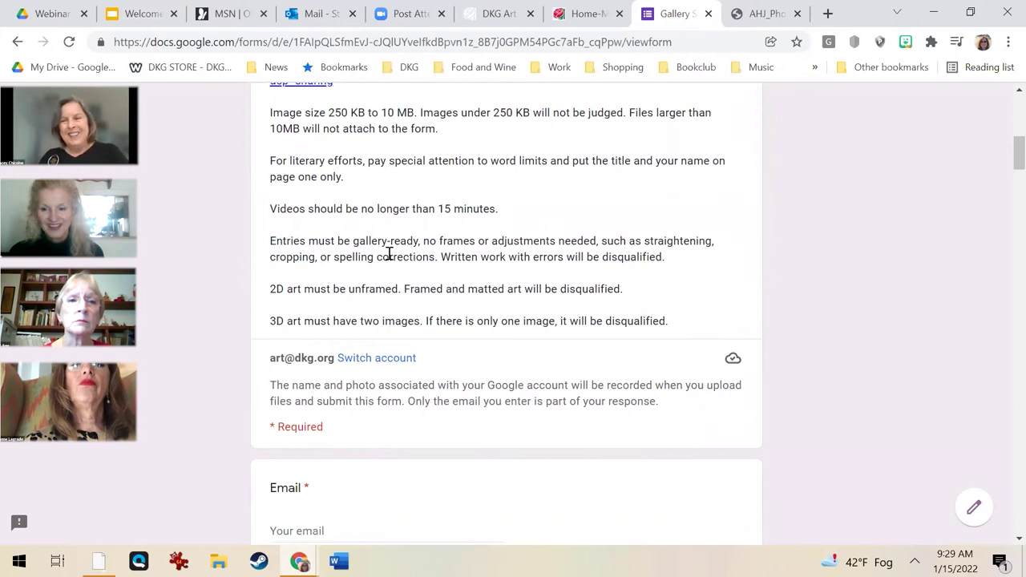
scroll(389, 254, "down", 1)
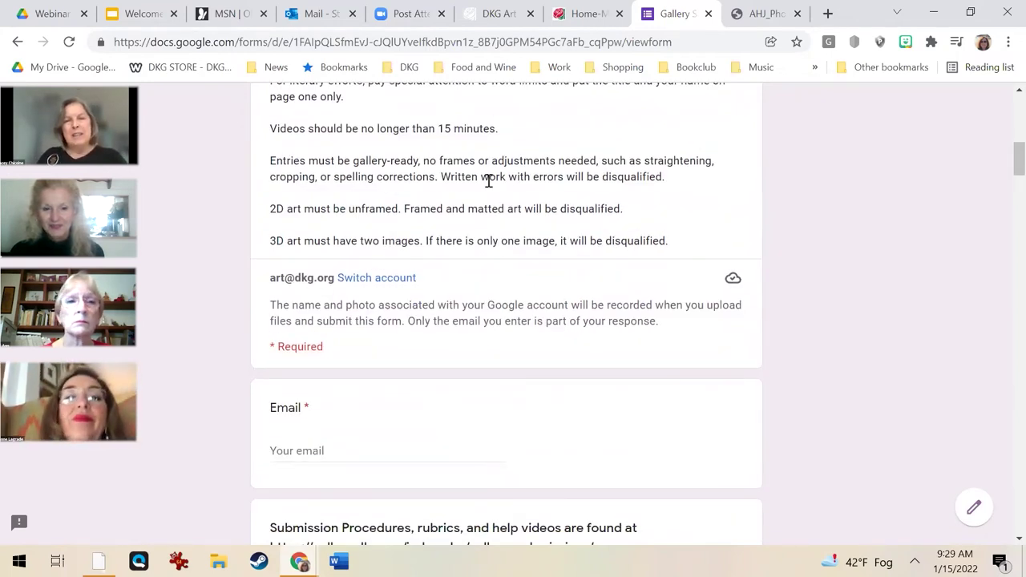
scroll(526, 314, "down", 1)
scroll(449, 305, "down", 1)
left_click(384, 292)
type("Stac")
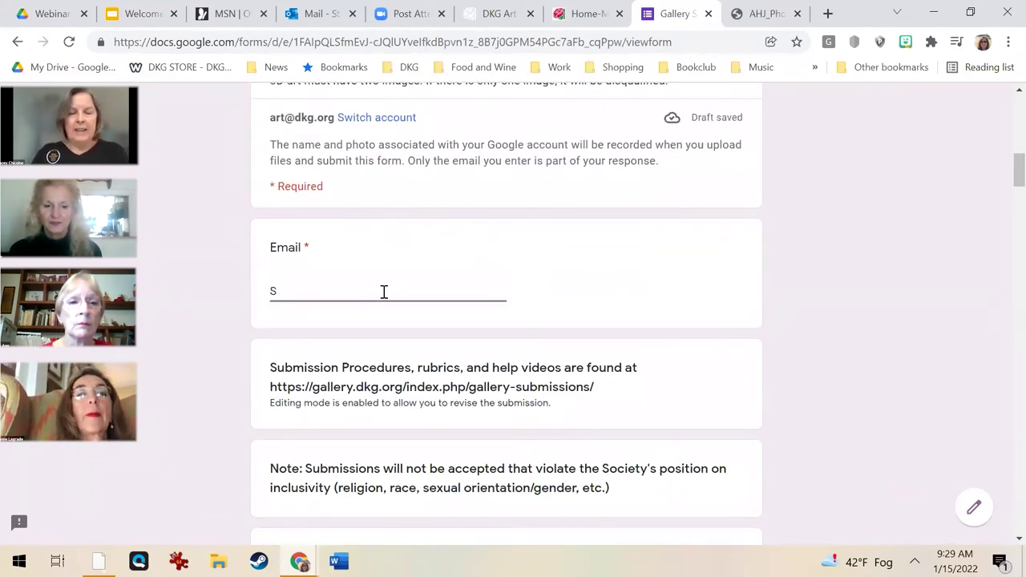
key("BackSpace")
key("BackSpace")
key("BackSpace")
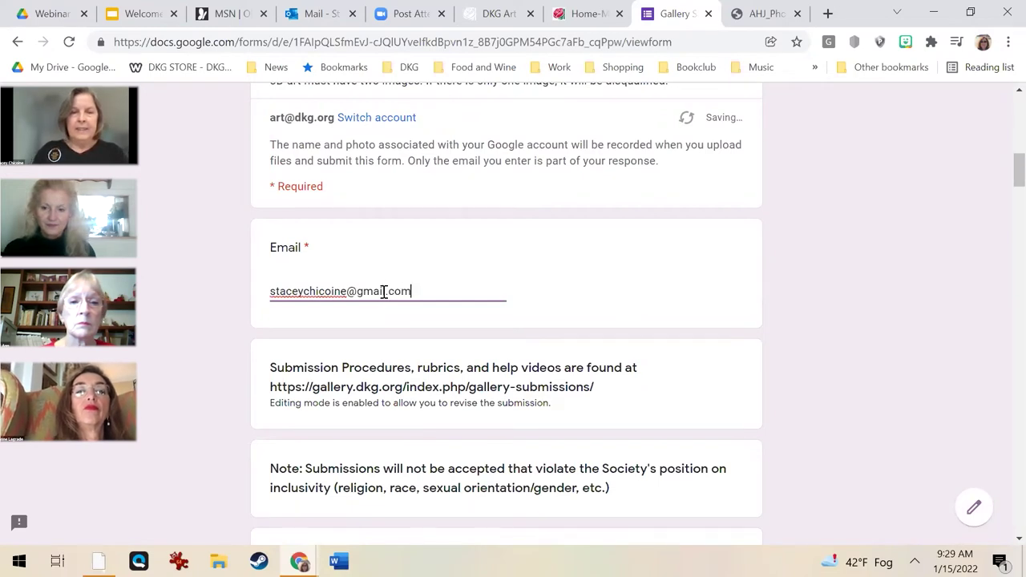
Fill in the First Name and Last Name answers with the artist's name.
scroll(384, 291, "down", 2)
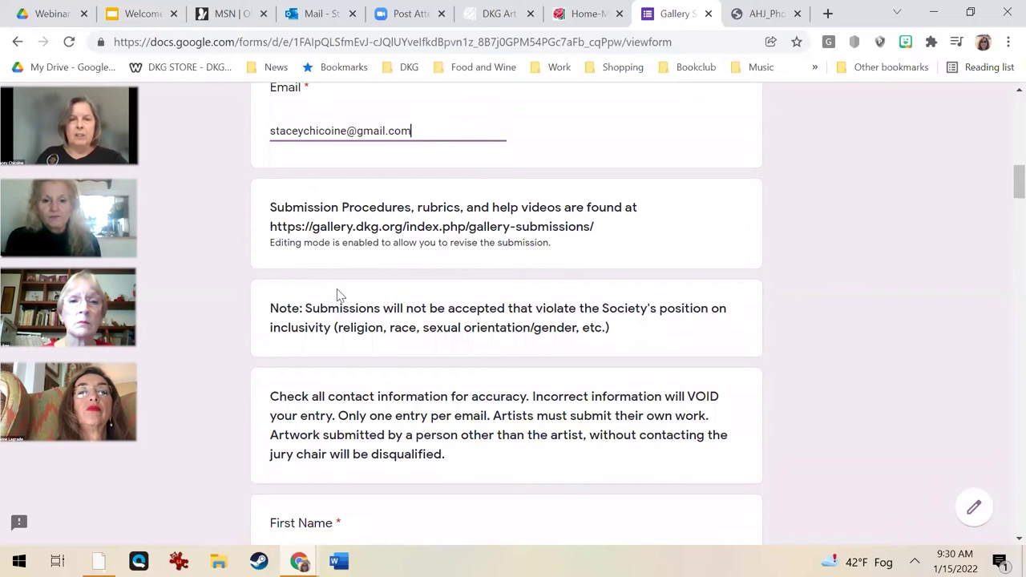
scroll(461, 324, "down", 1)
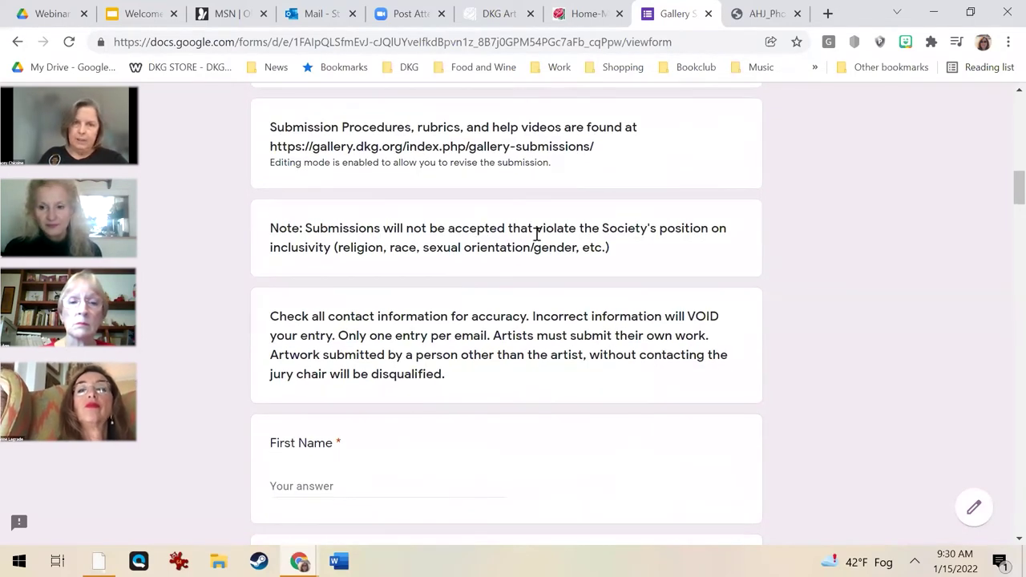
scroll(371, 351, "down", 1)
scroll(371, 351, "down", 1)
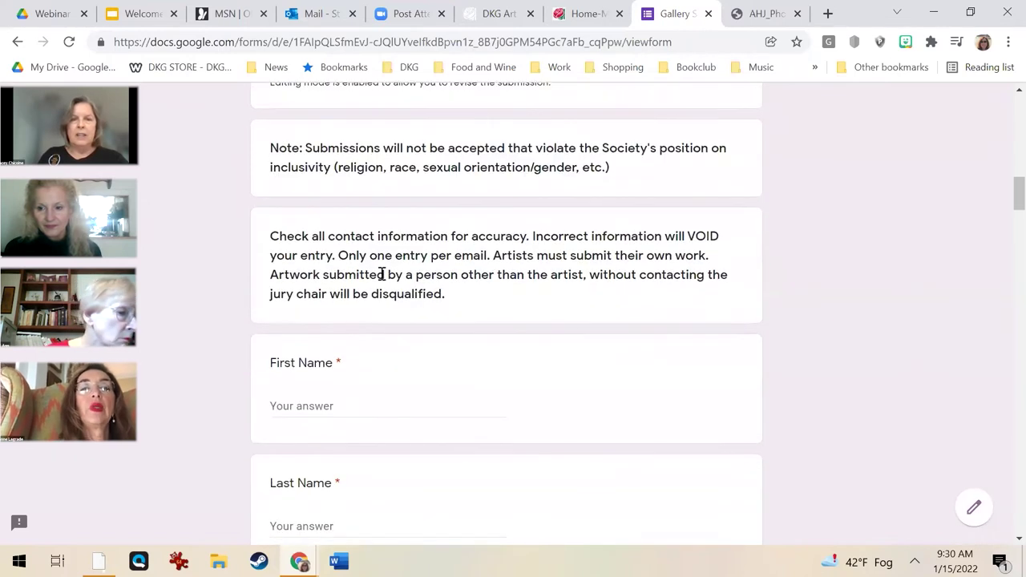
left_click(318, 408)
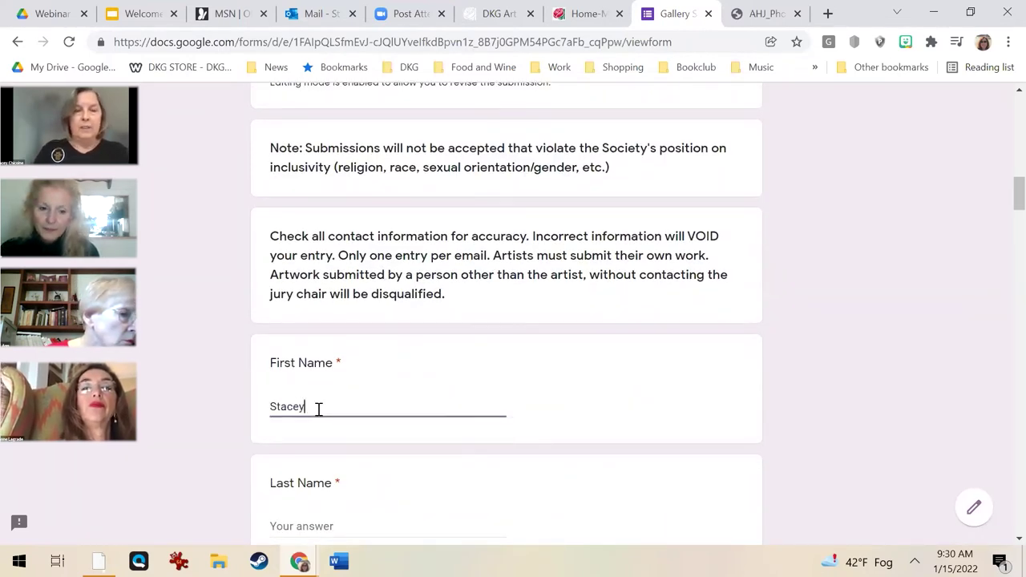
scroll(313, 412, "down", 2)
left_click(313, 371)
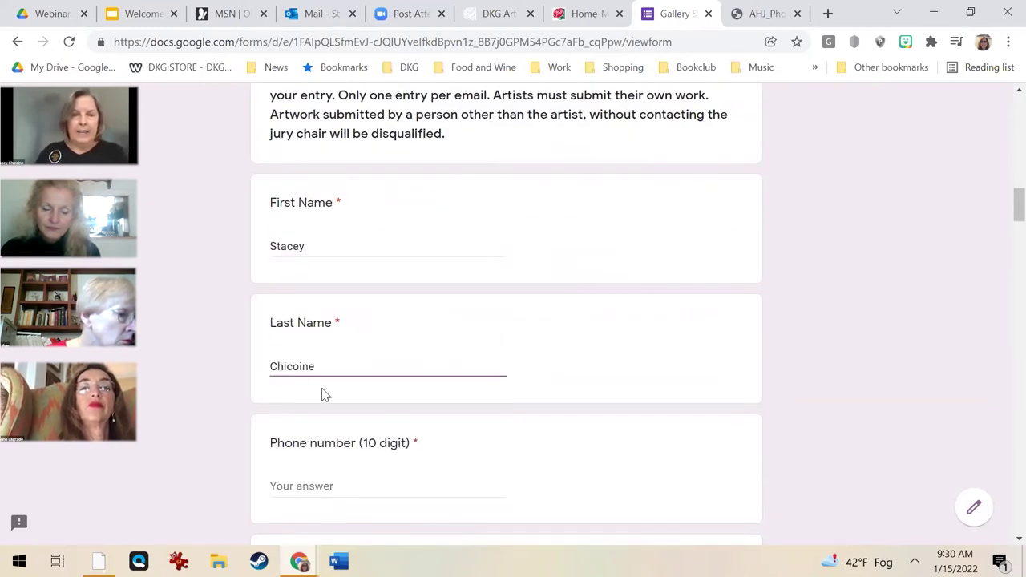
Enter the phone number, Chapter Name Sigma and Geographical State 'California'.
scroll(323, 395, "down", 2)
left_click(314, 325)
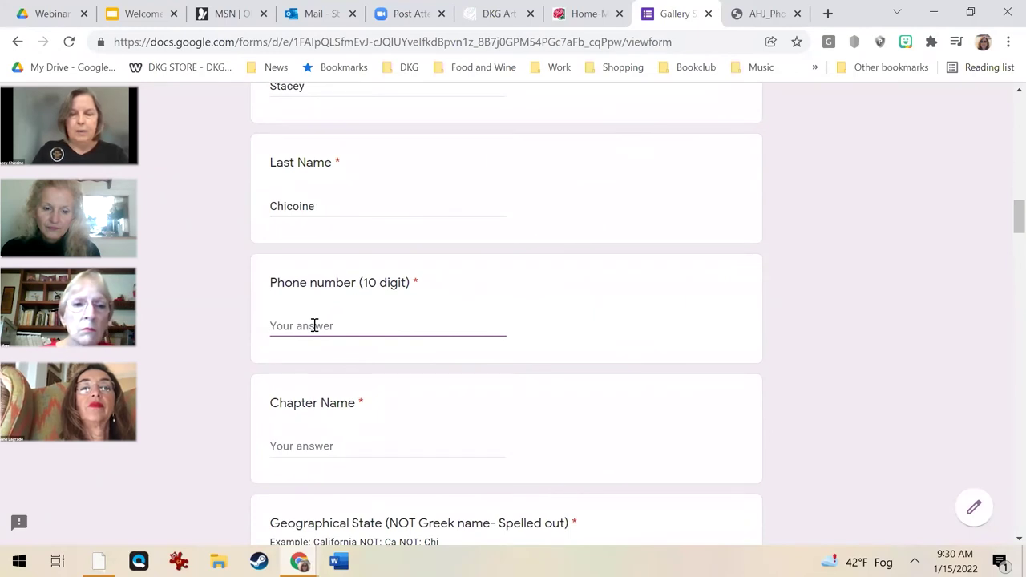
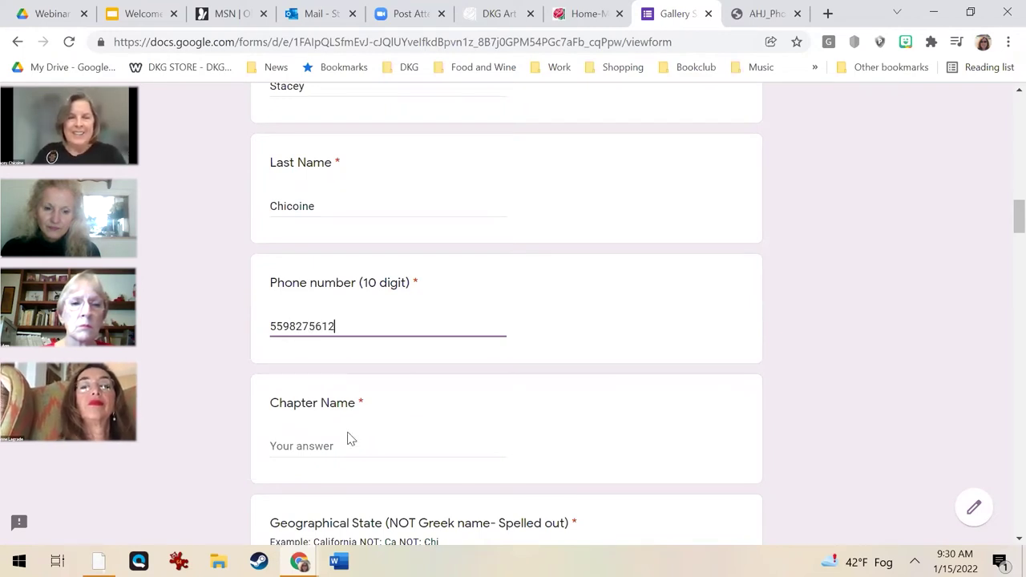
left_click(330, 454)
type("Sigma")
scroll(324, 461, "down", 2)
left_click(315, 417)
type("Cal")
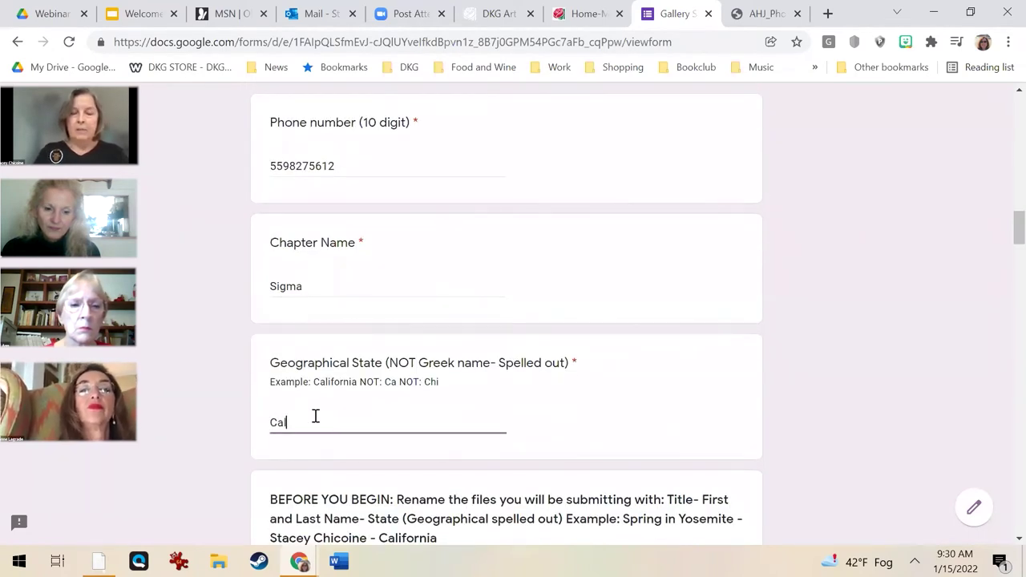
type("ifornia")
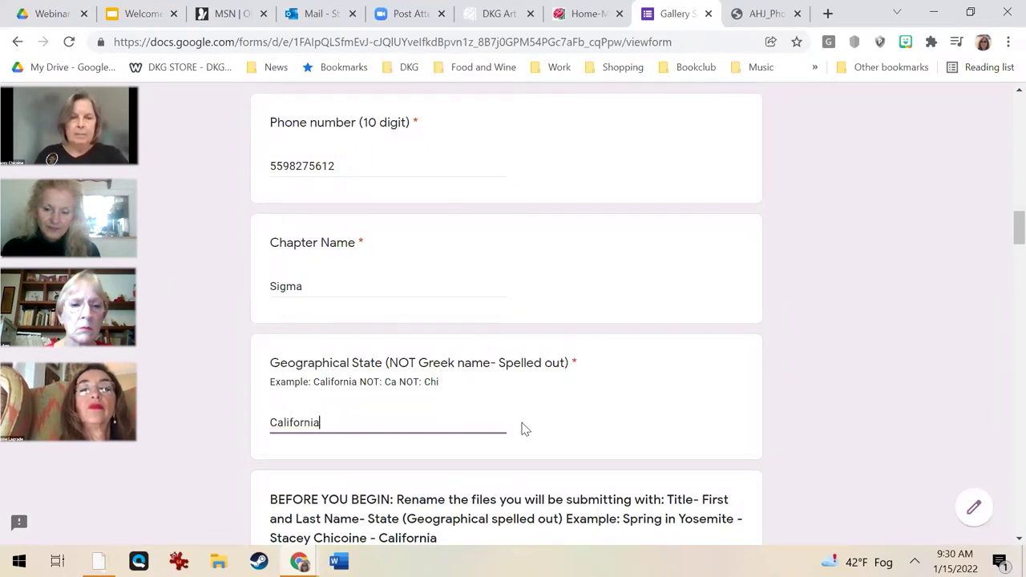
scroll(522, 429, "down", 1)
Mark the entry as Photography, choosing 'Color, Photography' from the Sub-Category list.
scroll(527, 439, "down", 5)
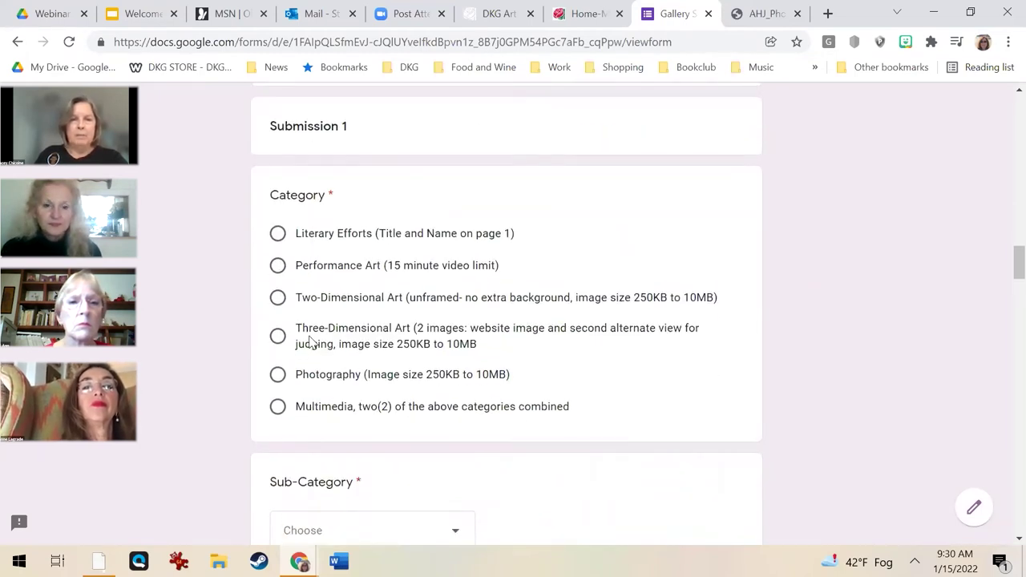
left_click(277, 375)
scroll(310, 393, "down", 2)
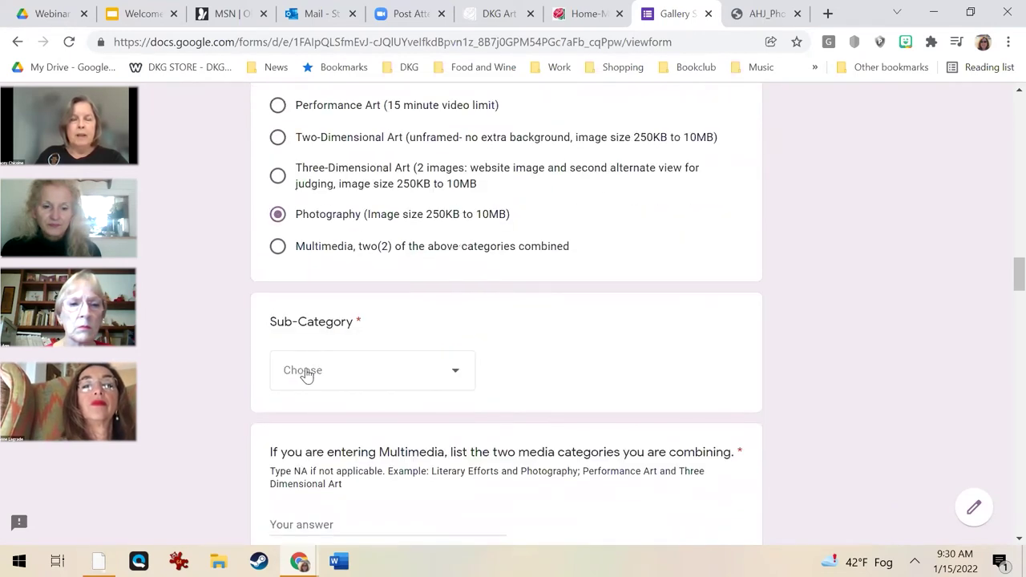
left_click(305, 370)
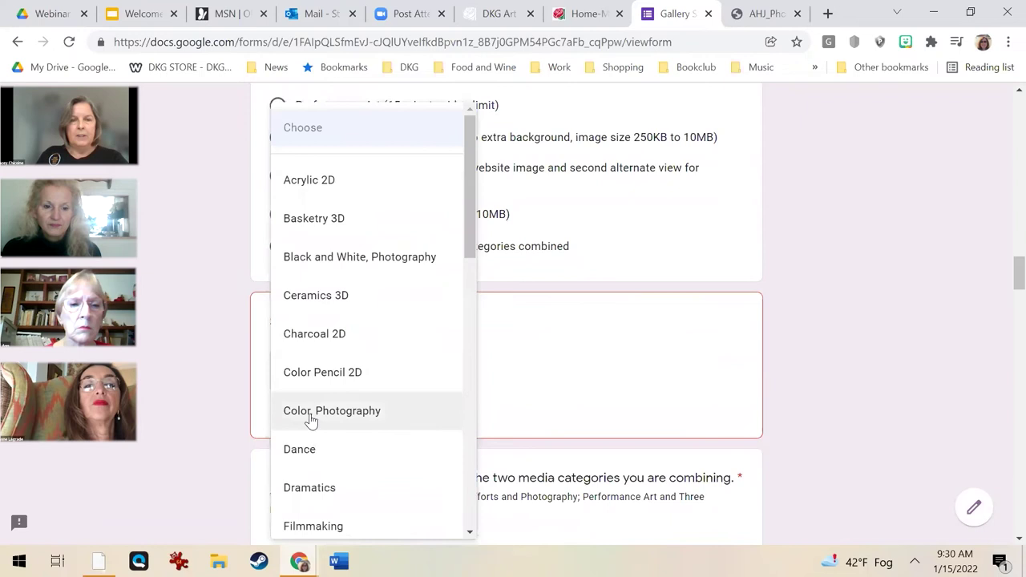
left_click(311, 412)
scroll(384, 407, "down", 3)
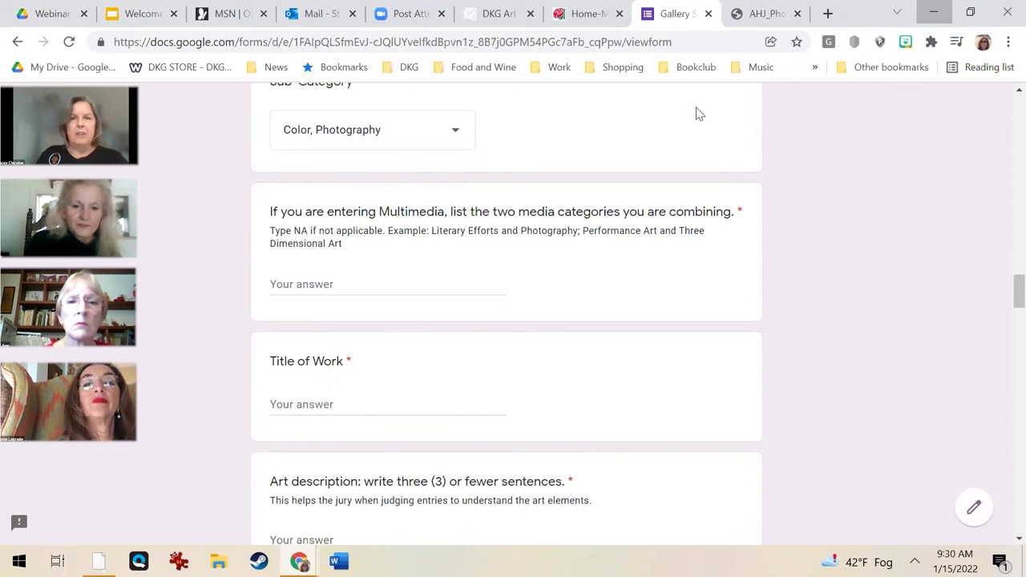
key("super+Down")
key("super+Down")
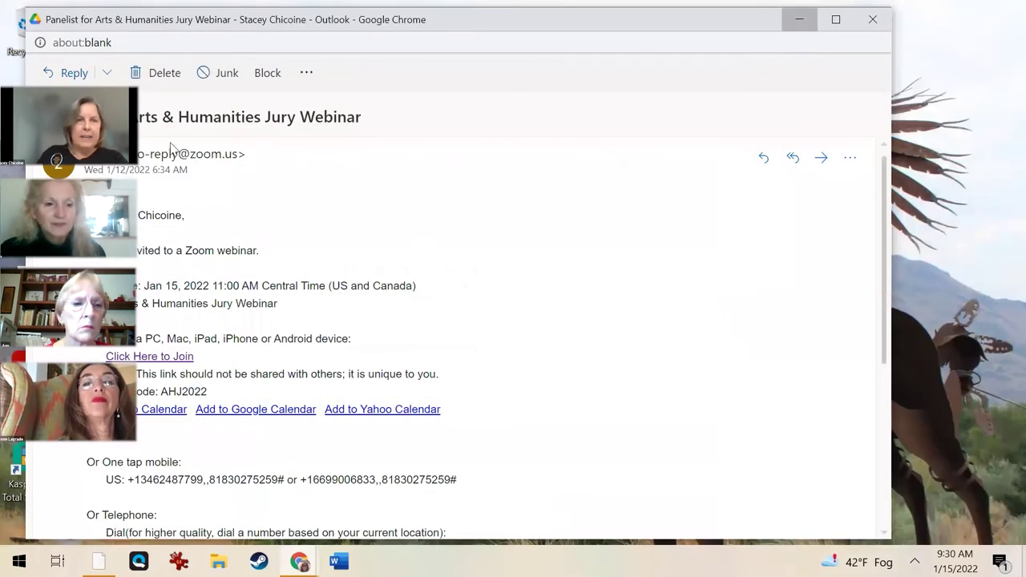
key("super+Down")
double_click(160, 120)
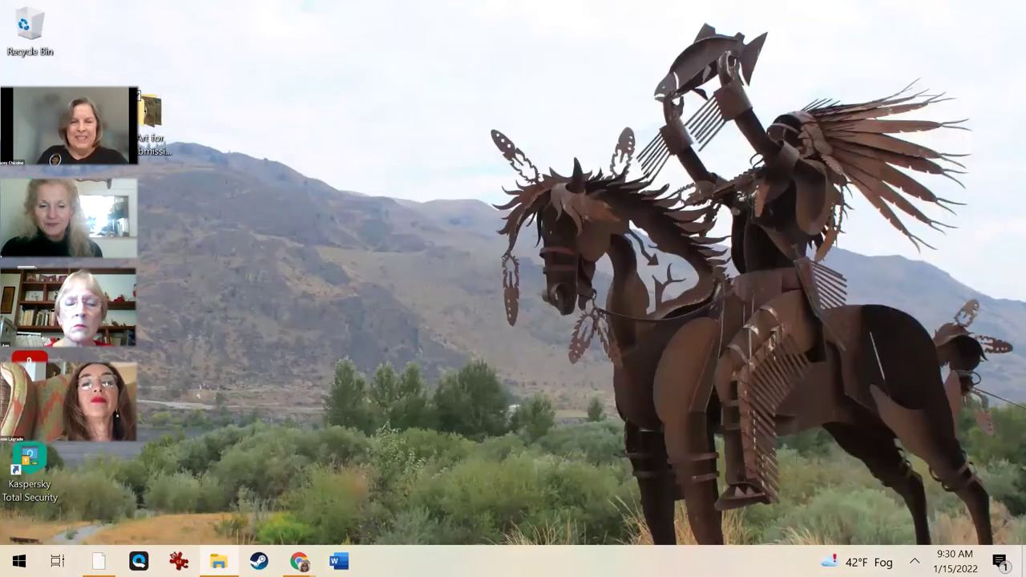
key("super+Down")
left_click(299, 561)
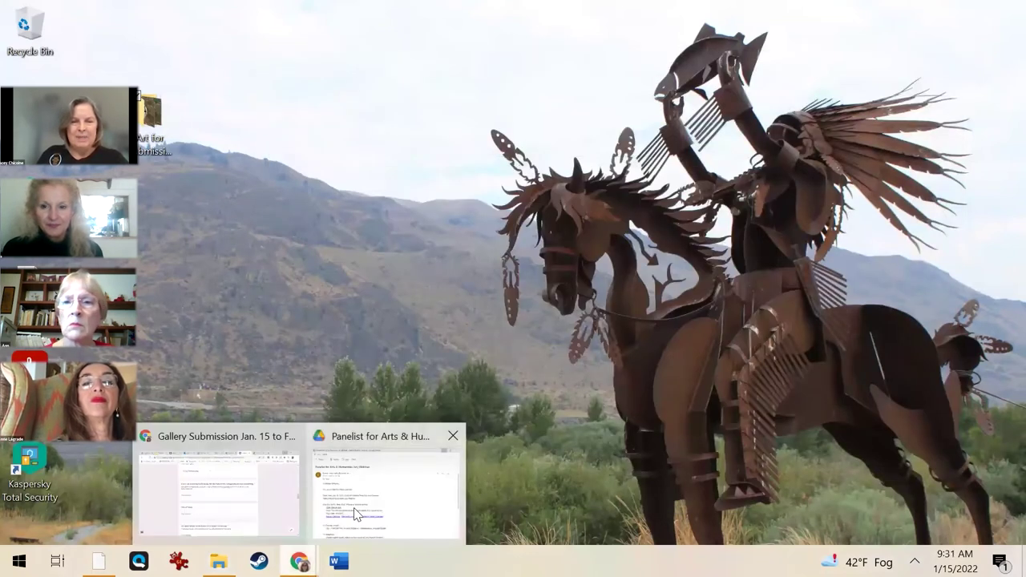
left_click(384, 489)
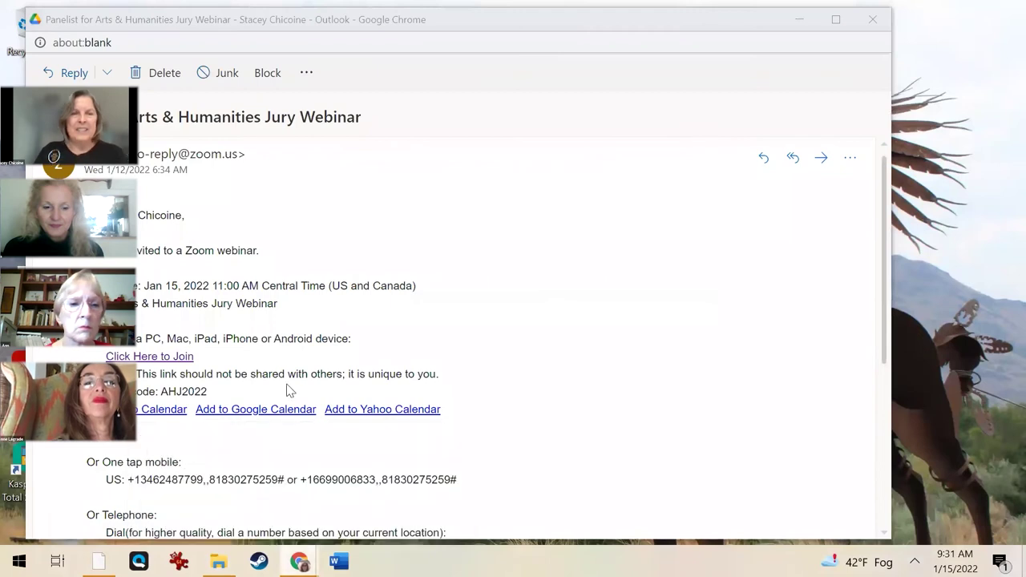
key("alt+Tab")
left_click(293, 284)
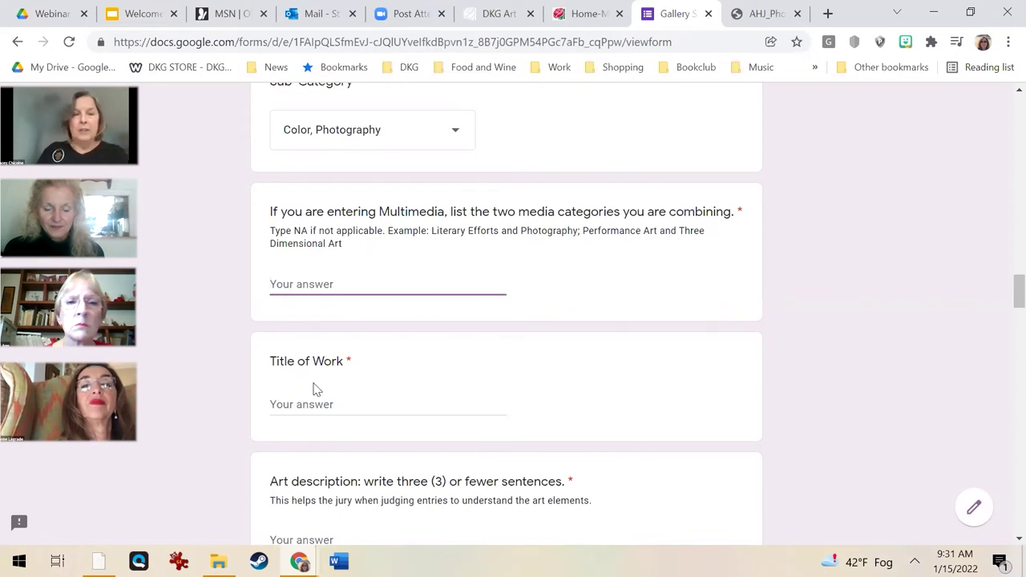
Answer the multimedia question with NA and enter the title 'Inside the Sunflower'.
left_click(298, 404)
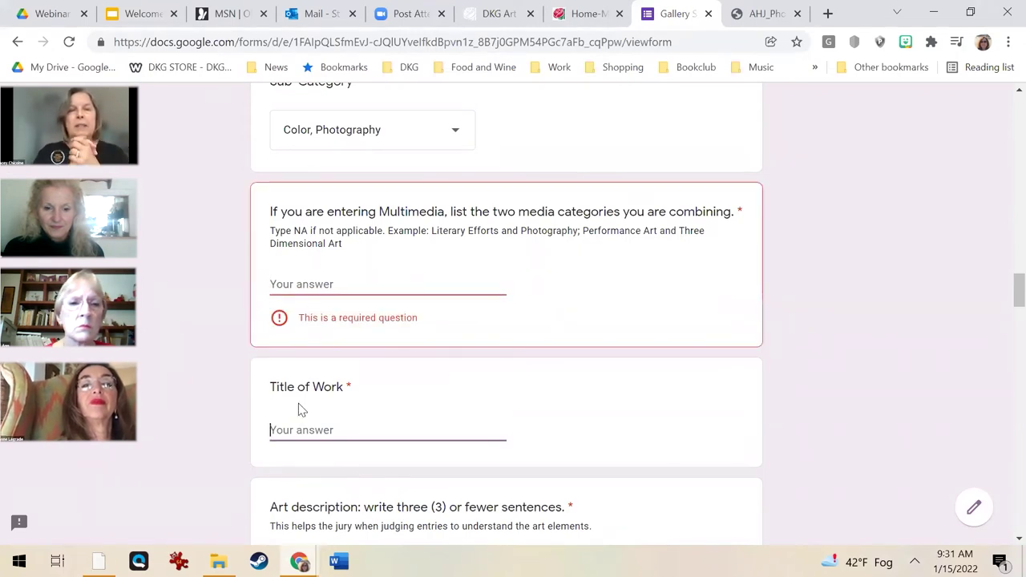
left_click(300, 282)
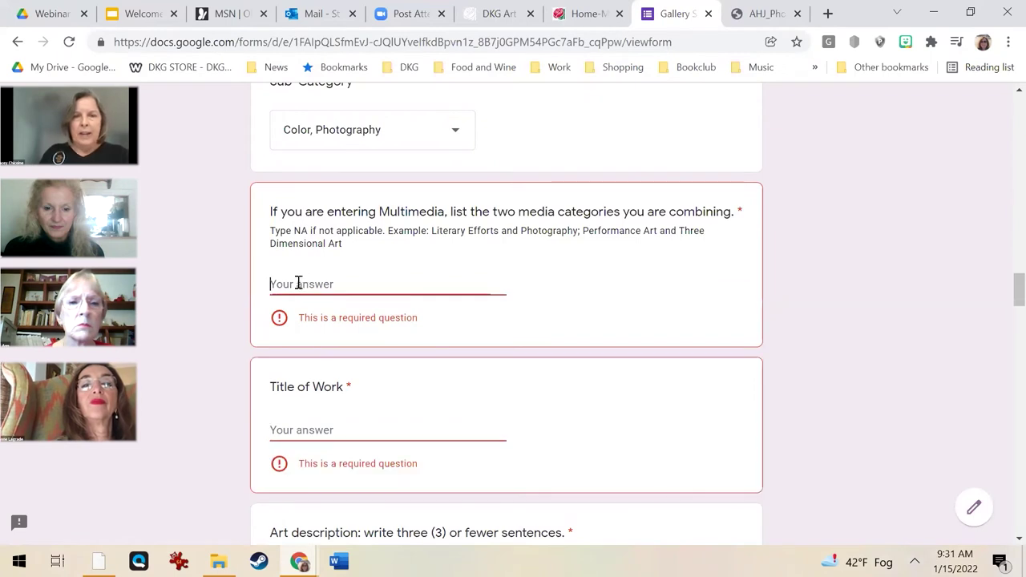
type("NA")
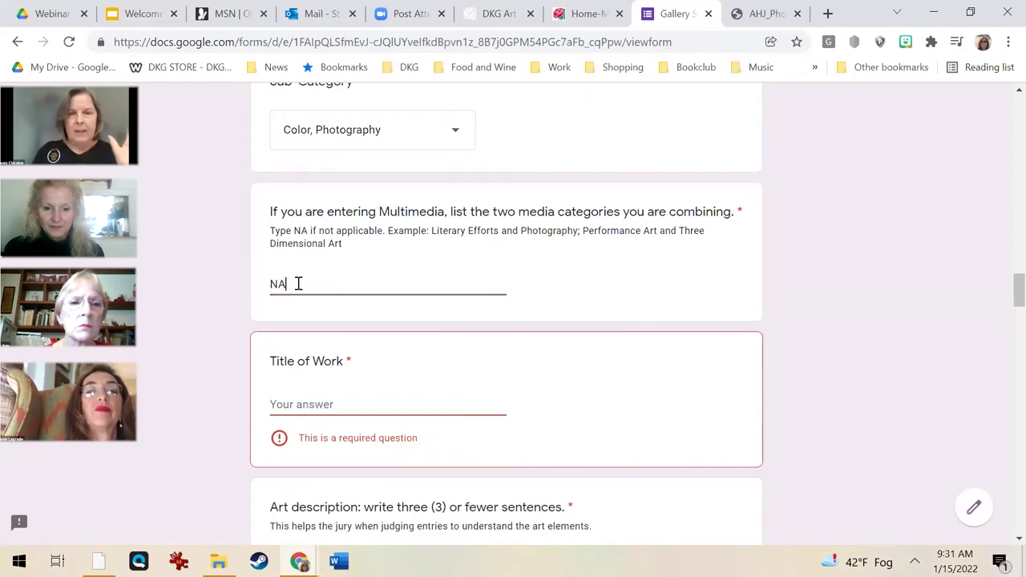
left_click(307, 405)
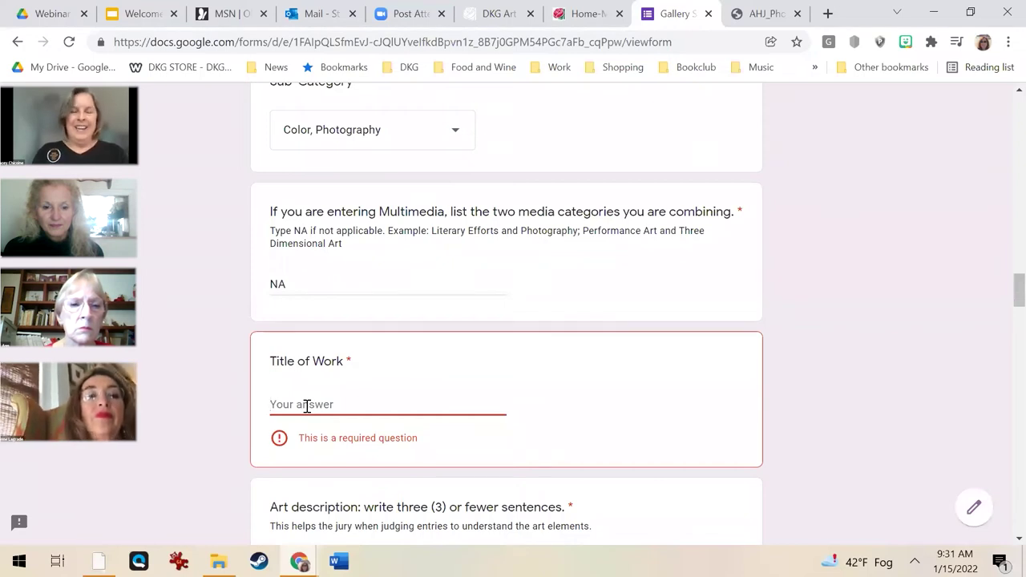
type("Inside")
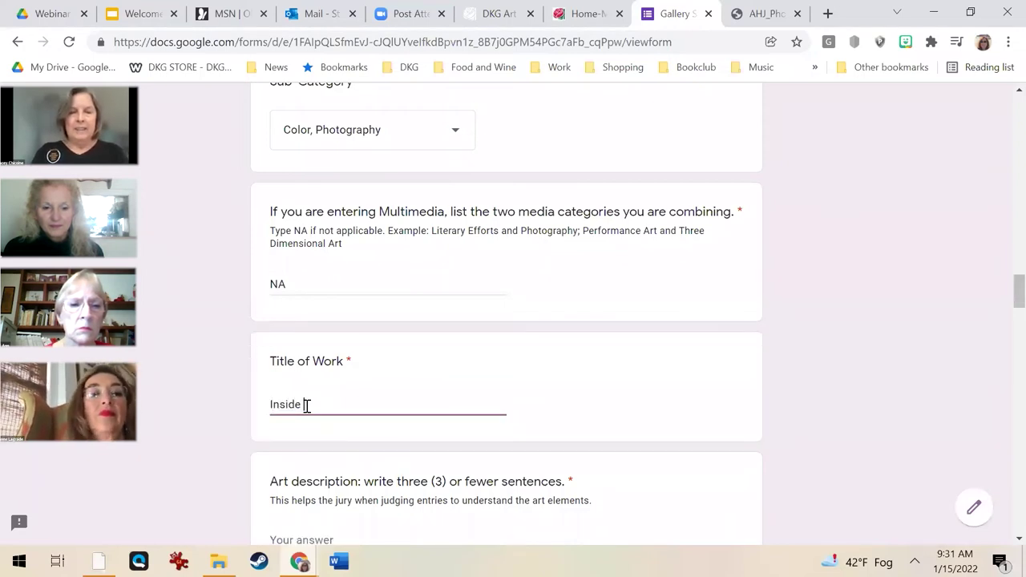
type(" the Sunflower")
Write the art description 'This photo highlights the inside and the star like quality of the…'.
scroll(304, 433, "down", 3)
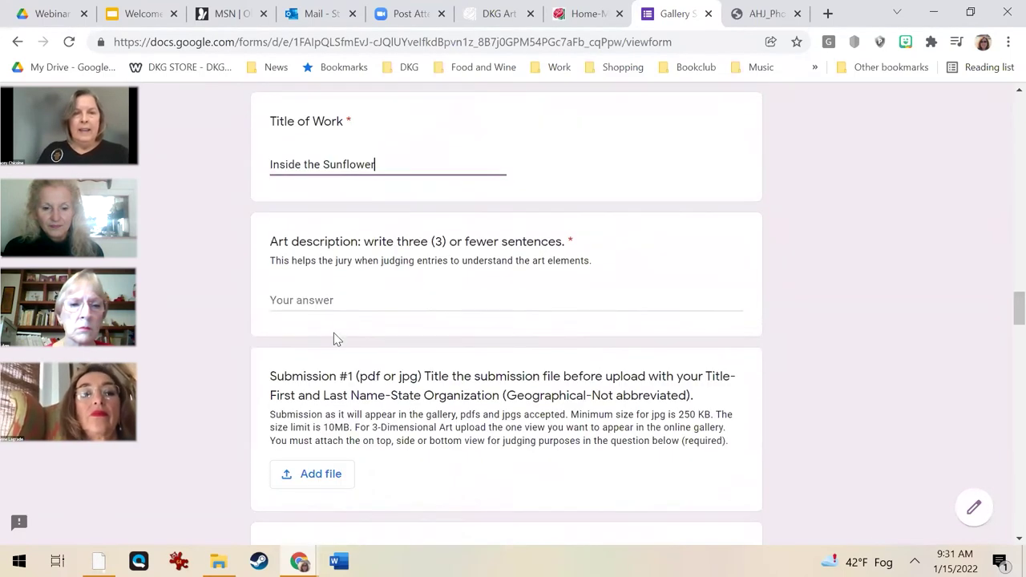
left_click(312, 300)
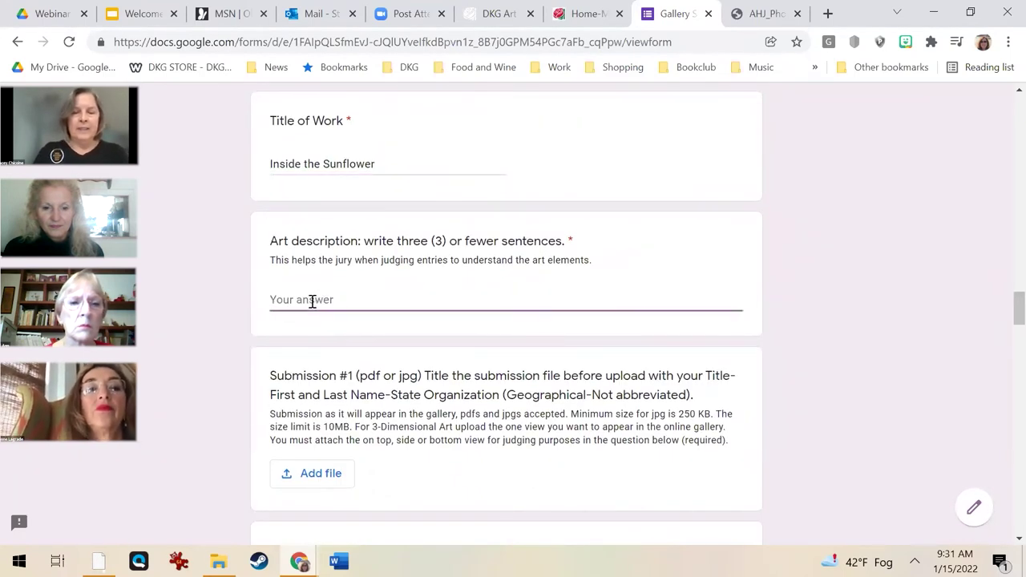
type("This pho")
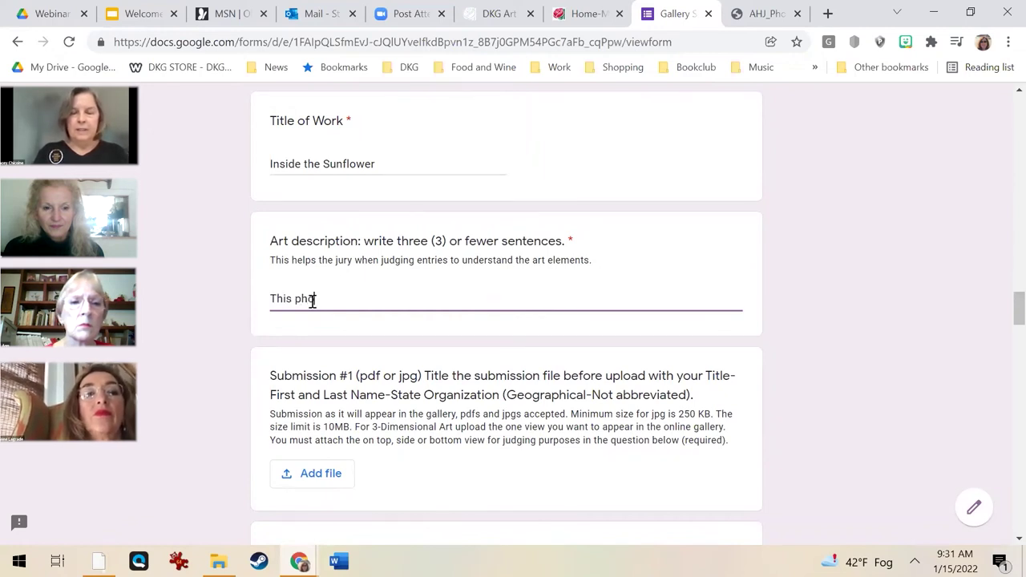
type("to highlights the")
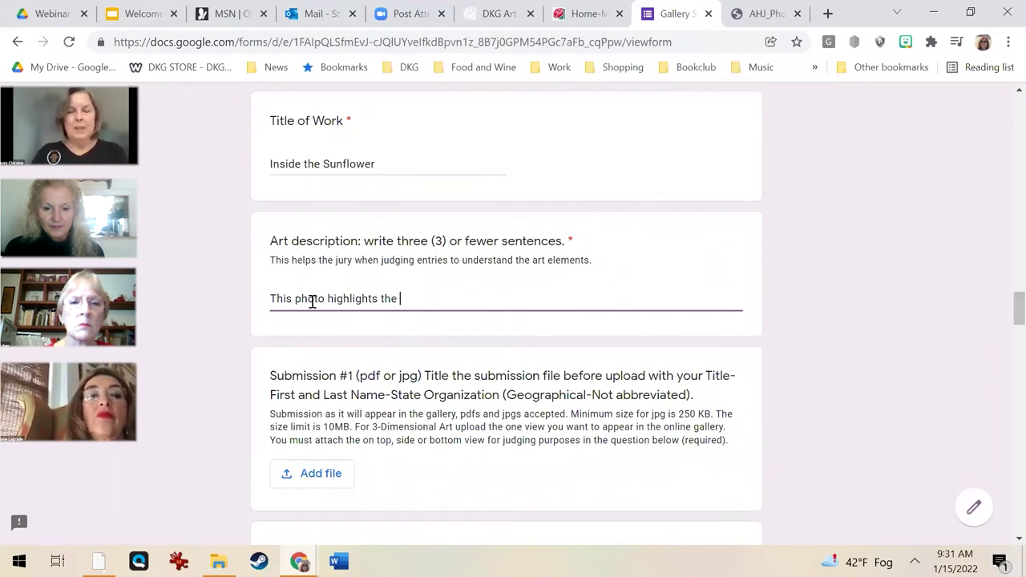
type("in")
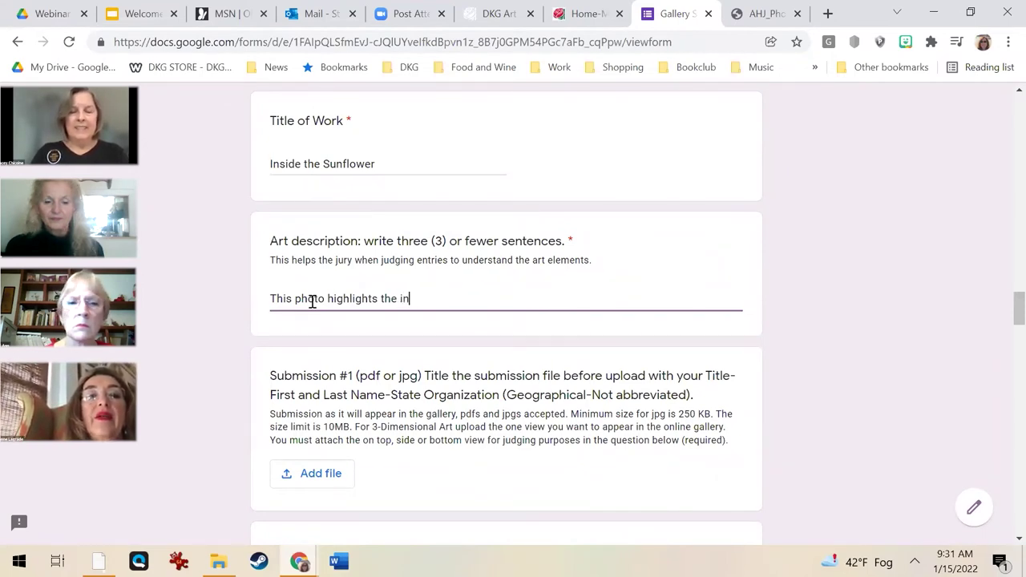
type("side and the")
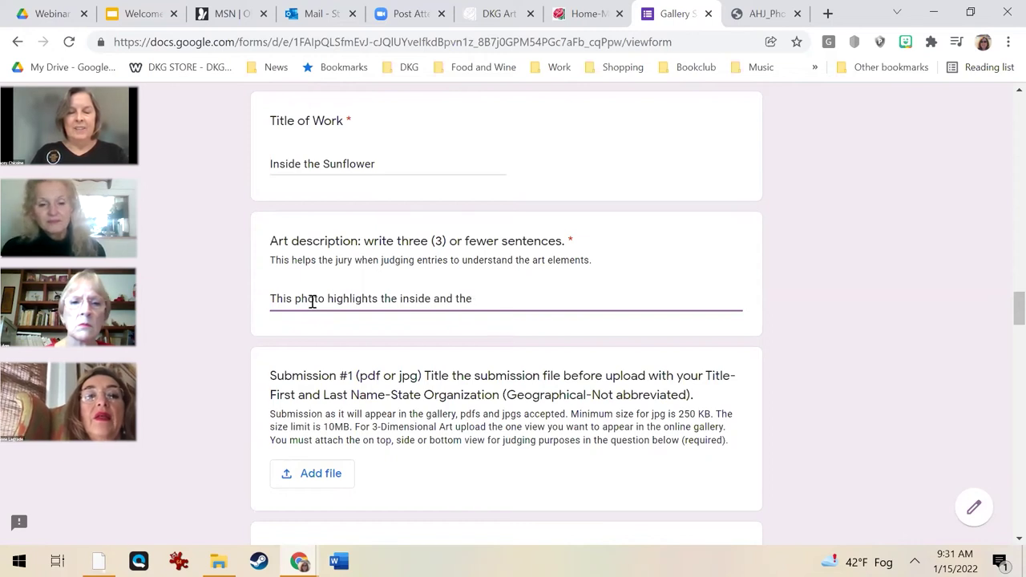
type(" star like")
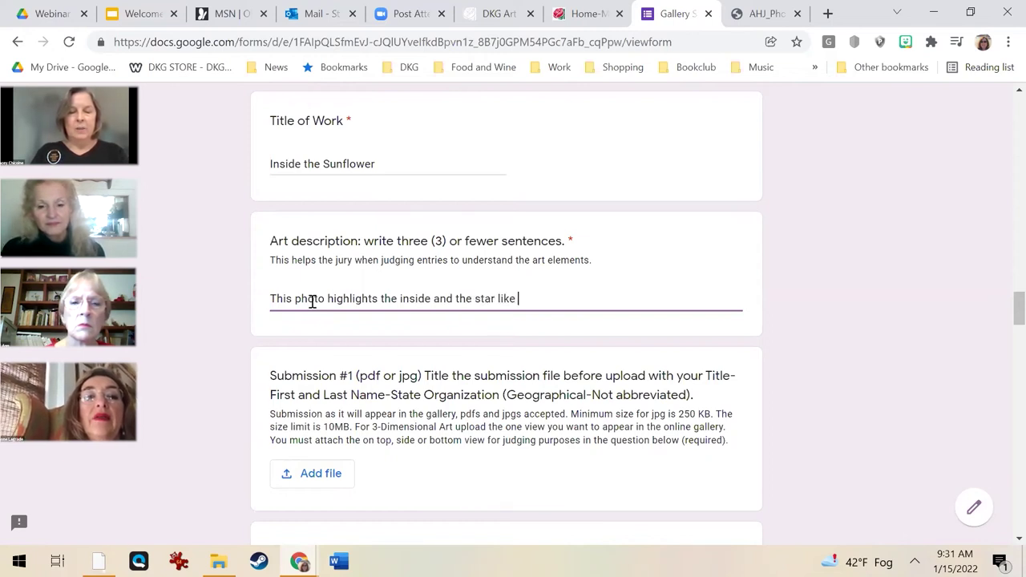
type(" quality of the stamen.")
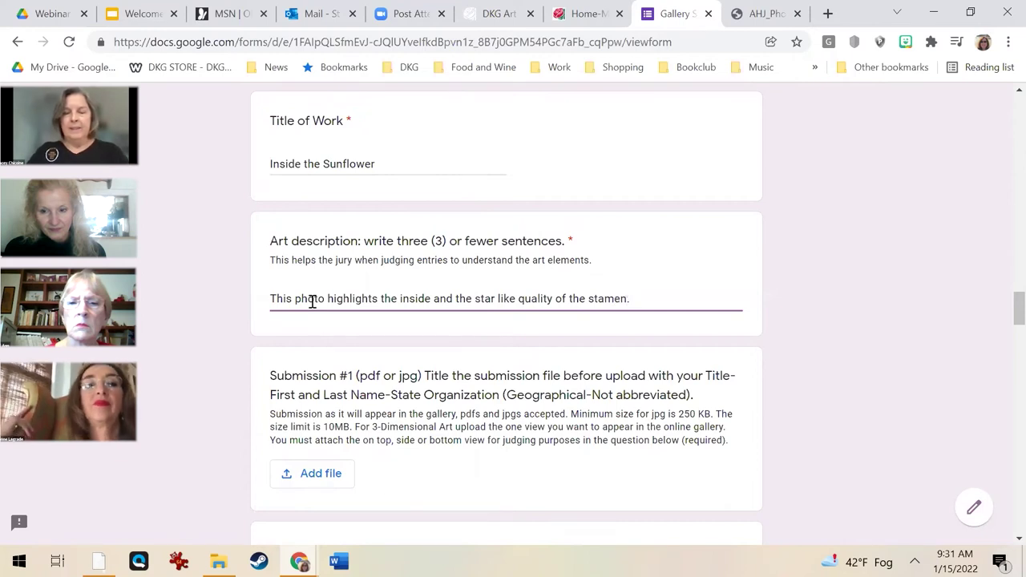
scroll(309, 305, "down", 3)
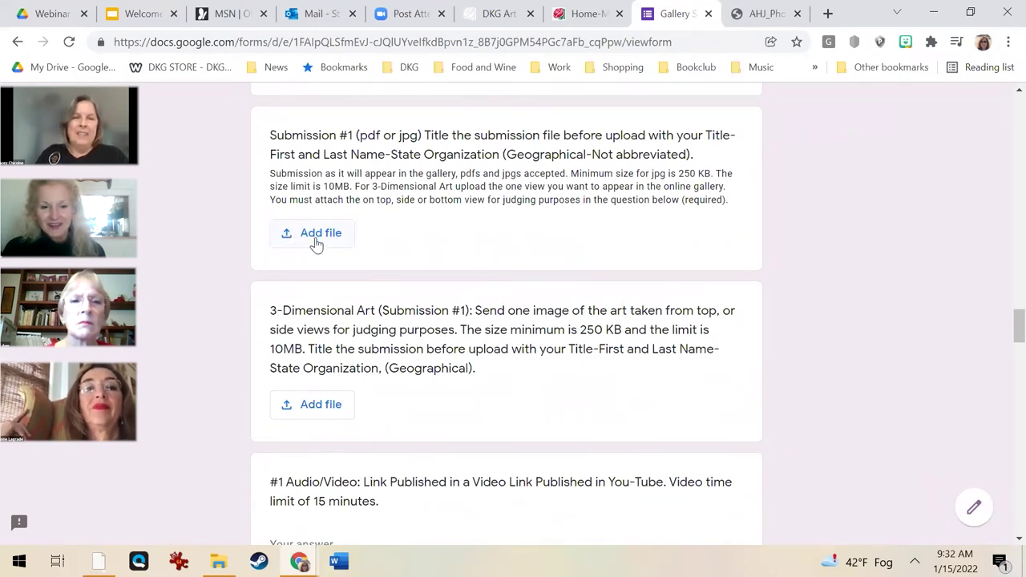
Upload the Inside the Sunflower JPG from Desktop's Art for Submission 1.15.22 folder to Submission #1.
left_click(316, 240)
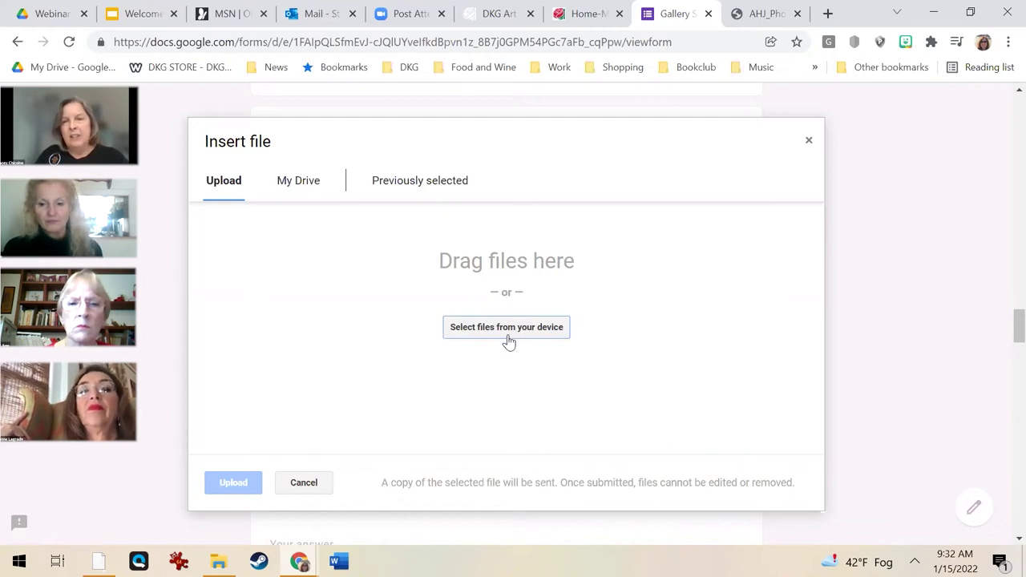
left_click(507, 335)
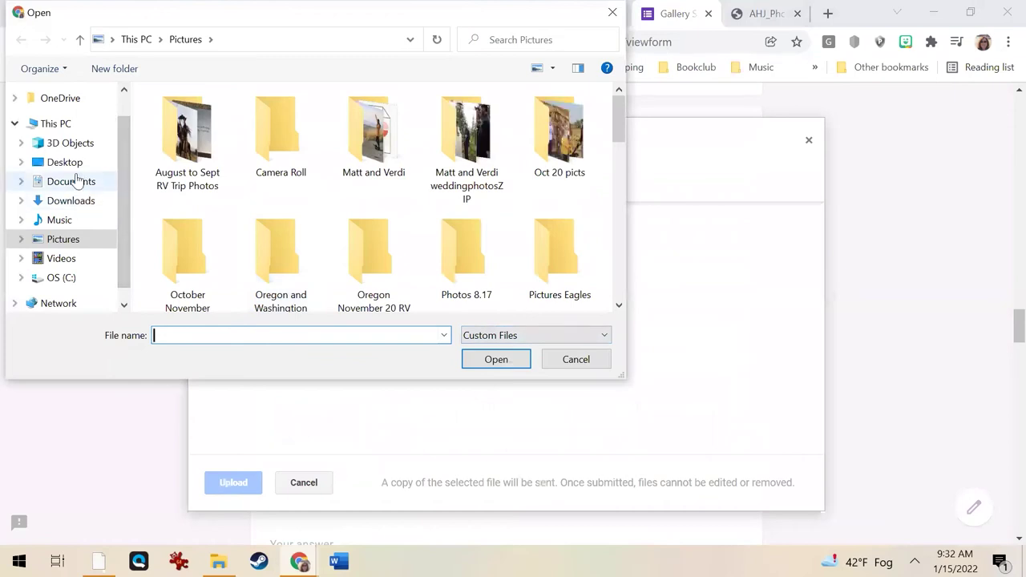
left_click(70, 164)
double_click(230, 124)
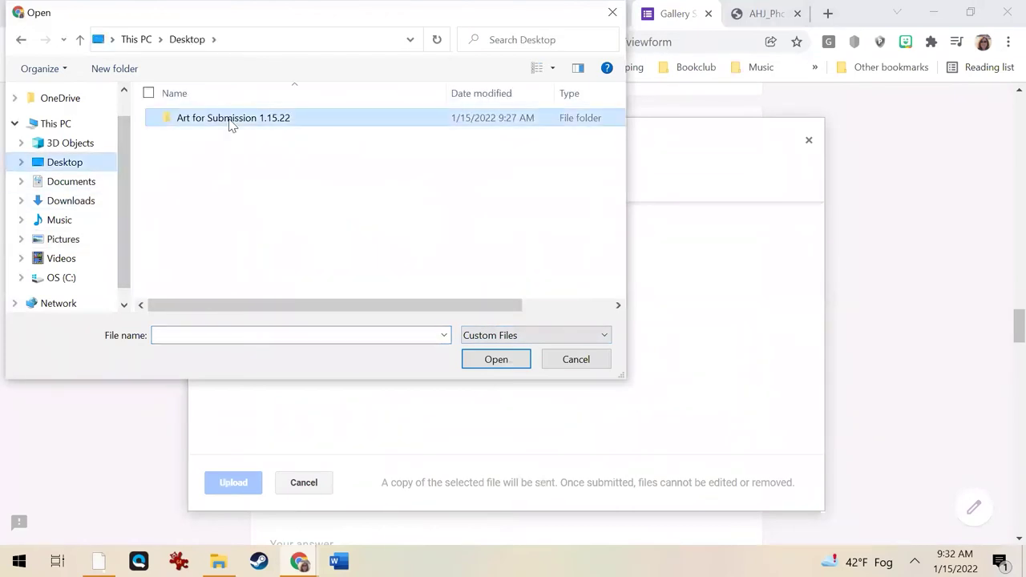
left_click(274, 130)
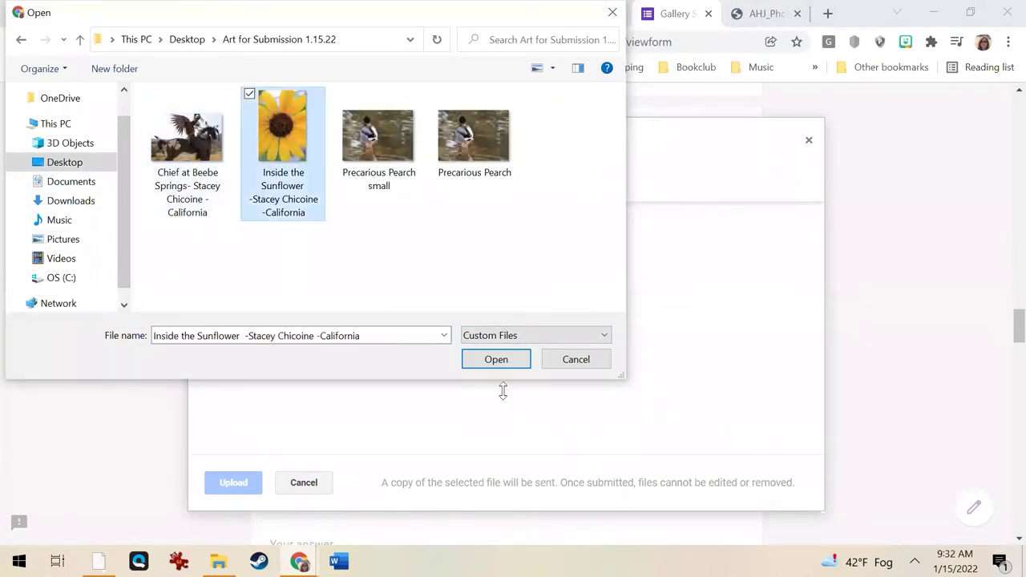
left_click(502, 360)
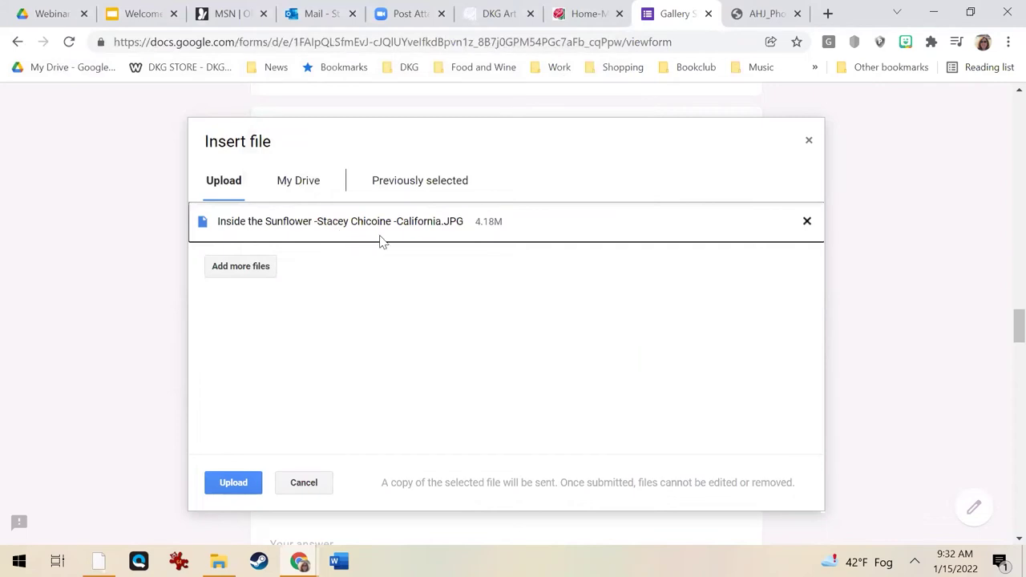
left_click(259, 473)
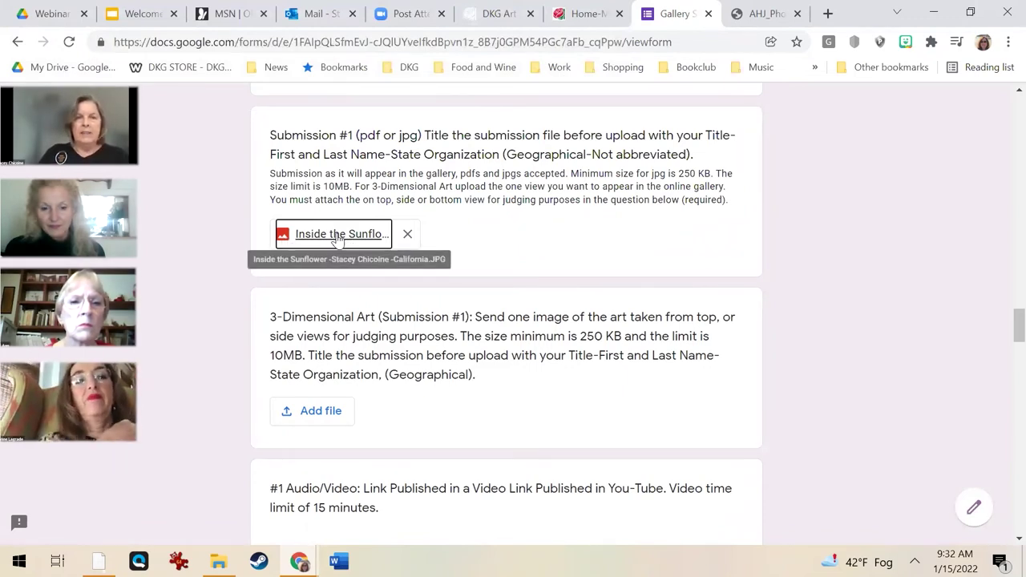
scroll(494, 385, "down", 1)
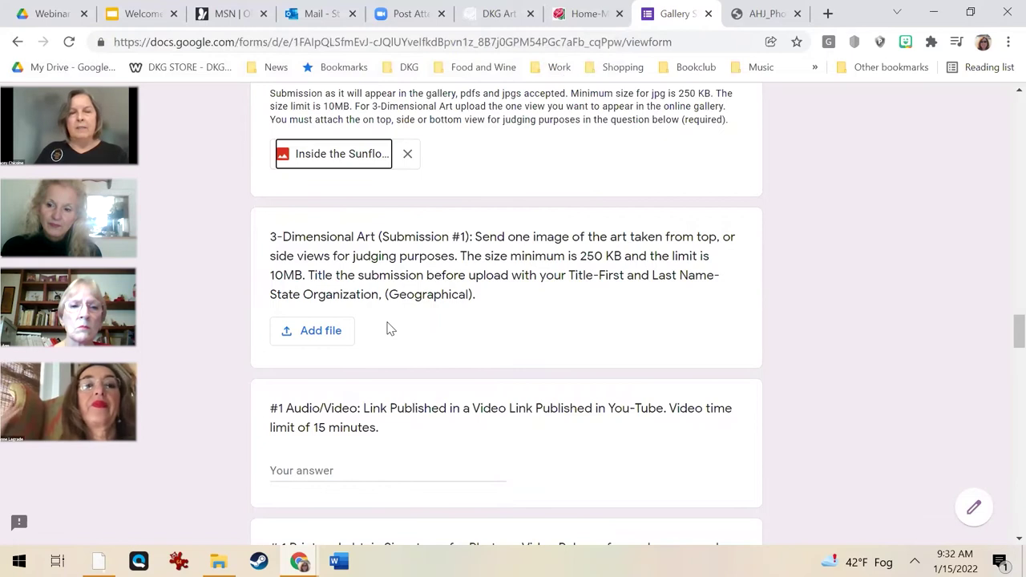
scroll(390, 329, "down", 2)
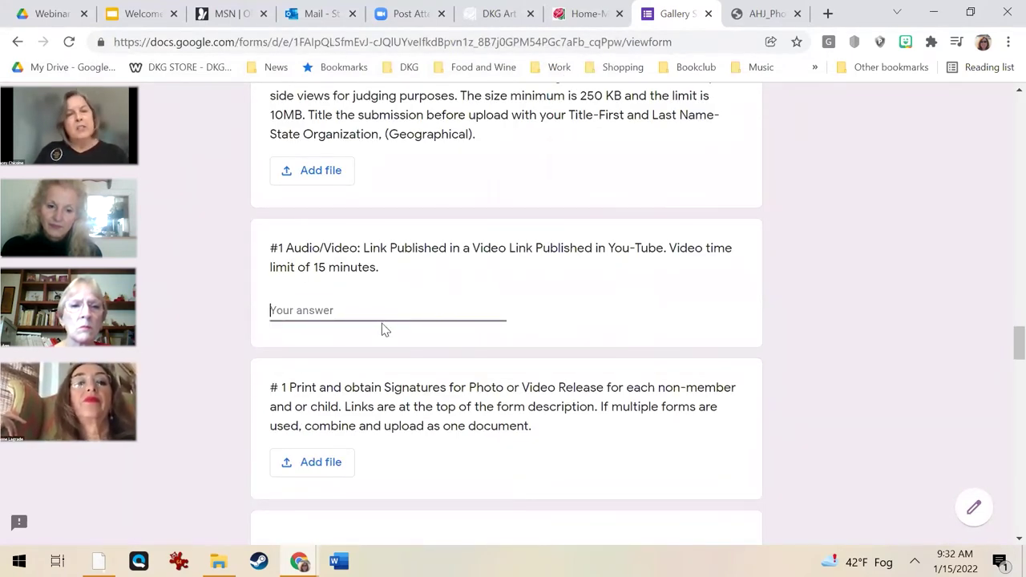
scroll(392, 414, "down", 2)
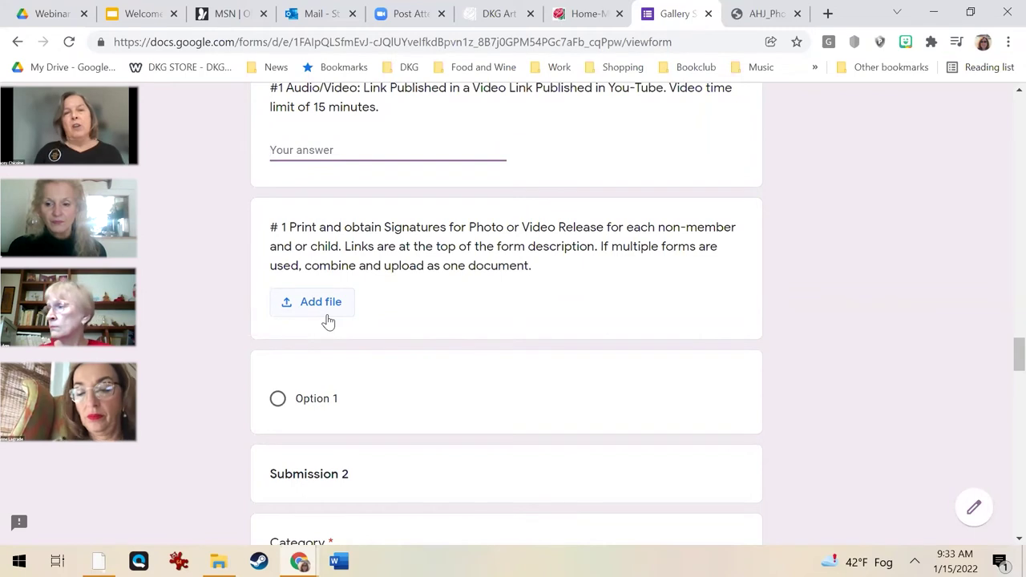
scroll(330, 323, "down", 1)
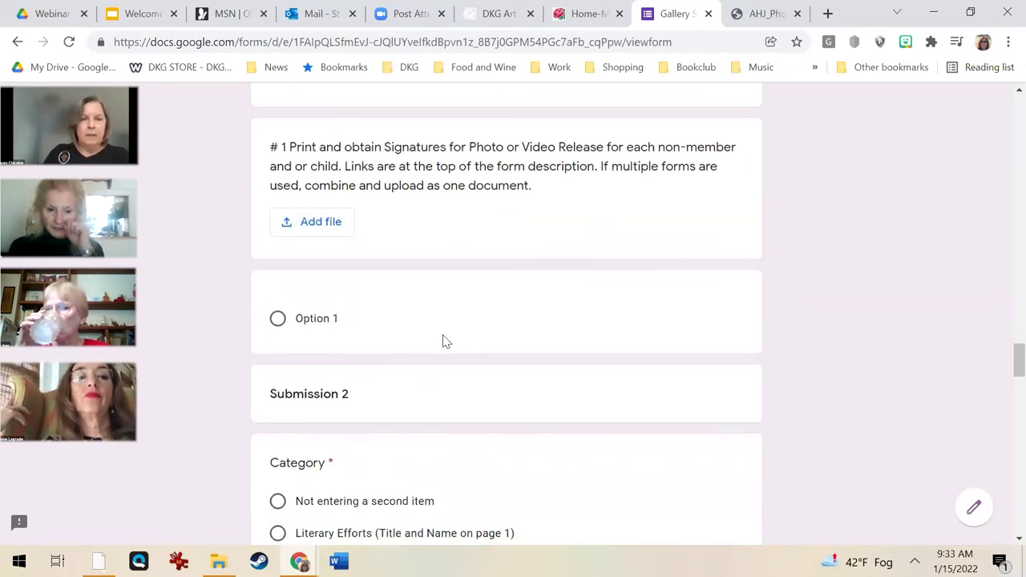
scroll(443, 341, "down", 2)
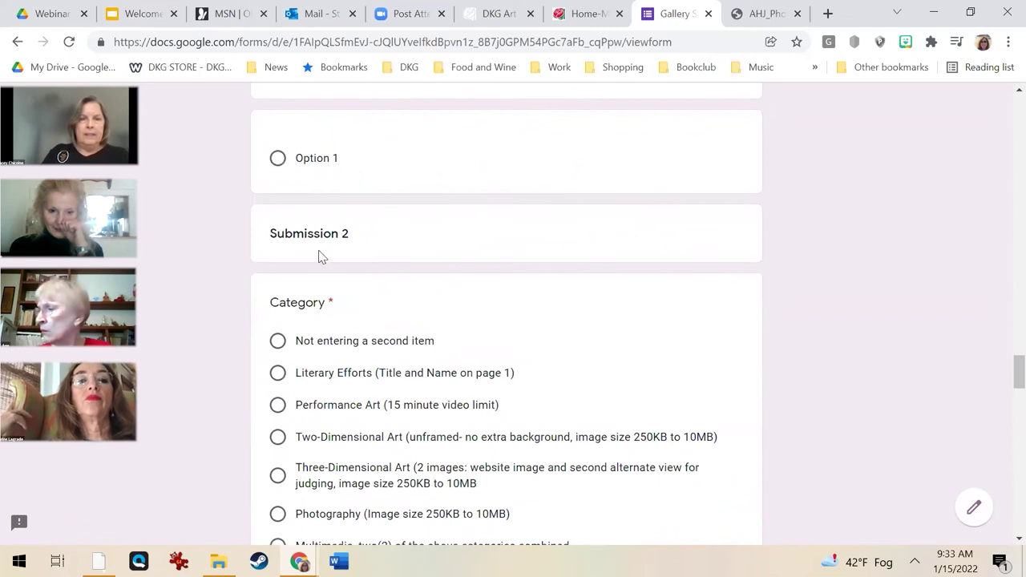
scroll(394, 241, "up", 2)
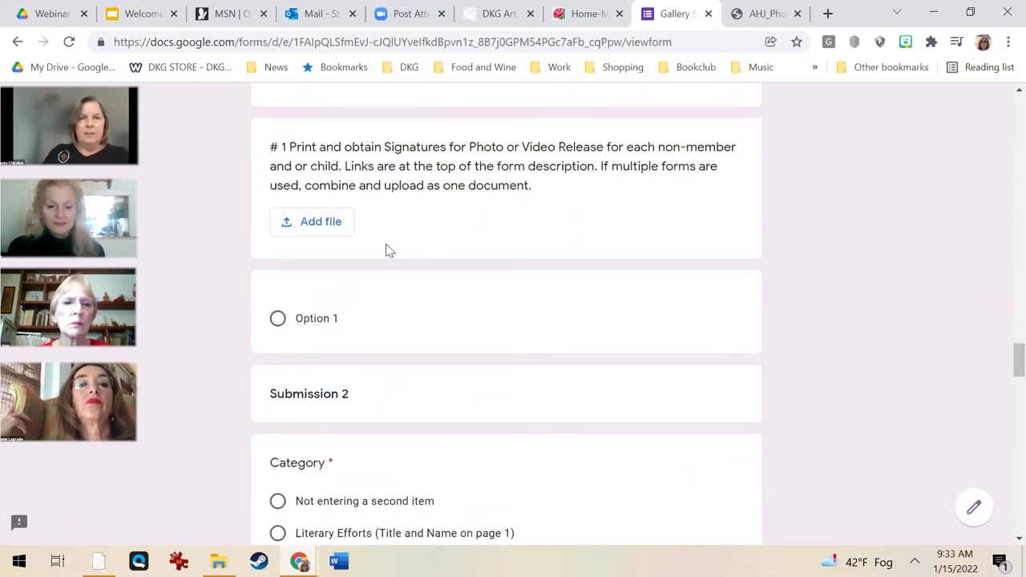
scroll(495, 248, "up", 5)
scroll(495, 251, "up", 15)
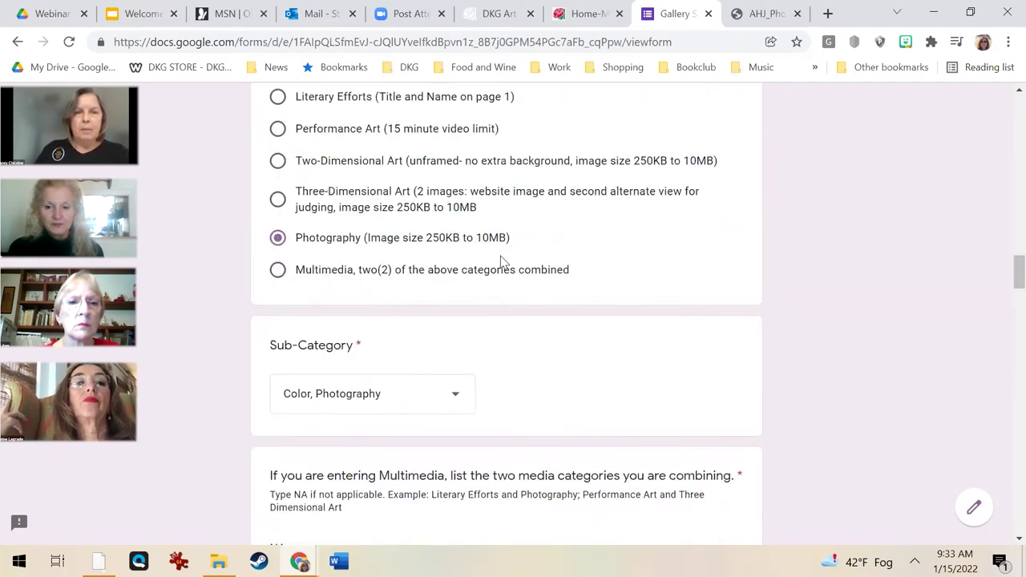
scroll(486, 259, "up", 10)
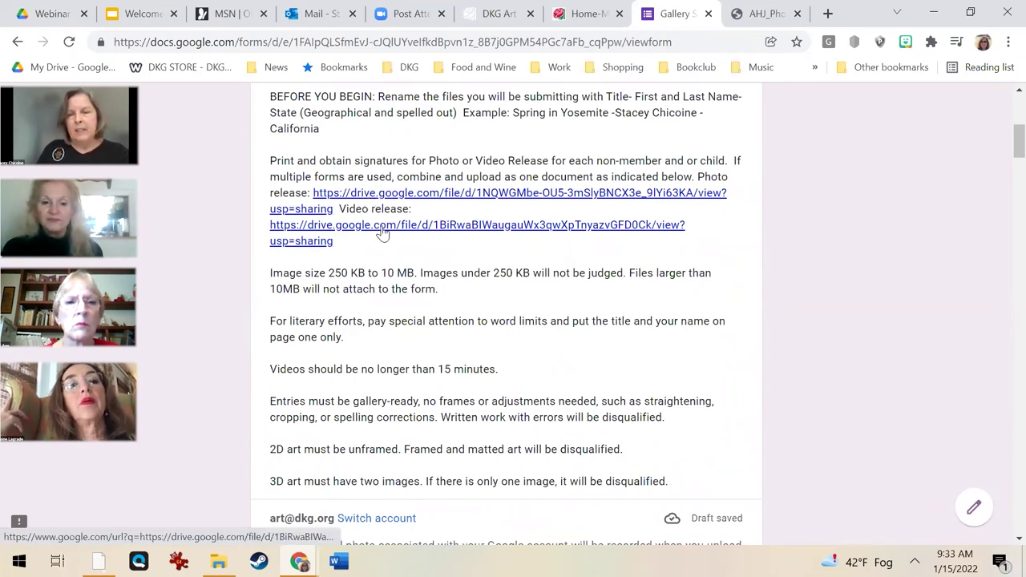
scroll(384, 341, "down", 4)
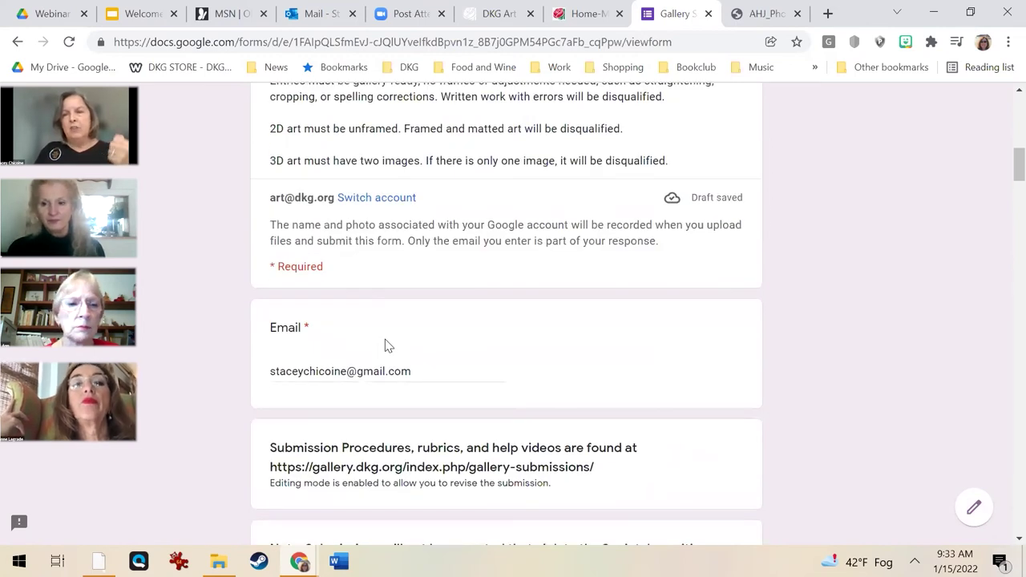
scroll(384, 344, "down", 14)
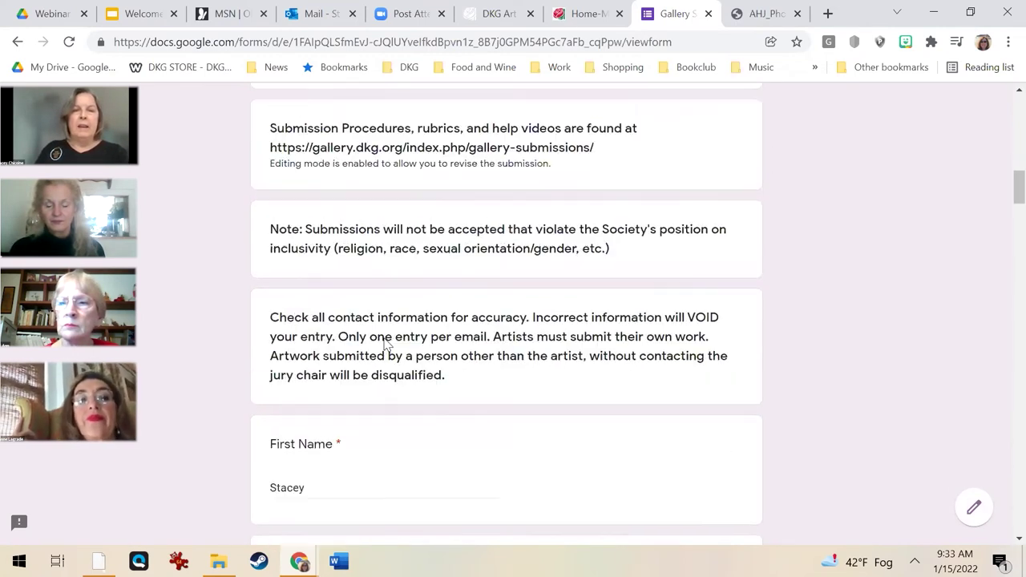
scroll(385, 344, "down", 11)
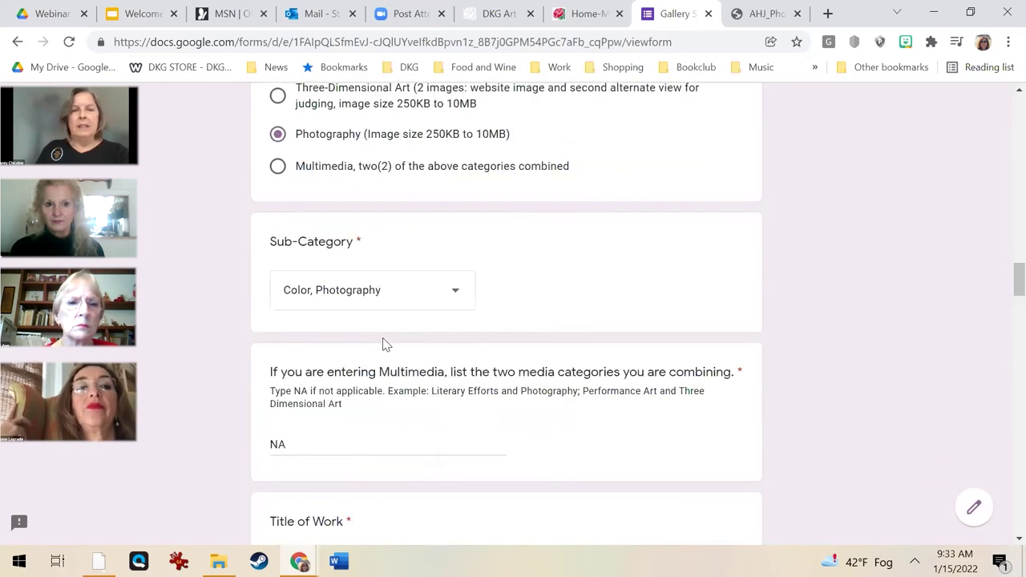
scroll(380, 349, "down", 11)
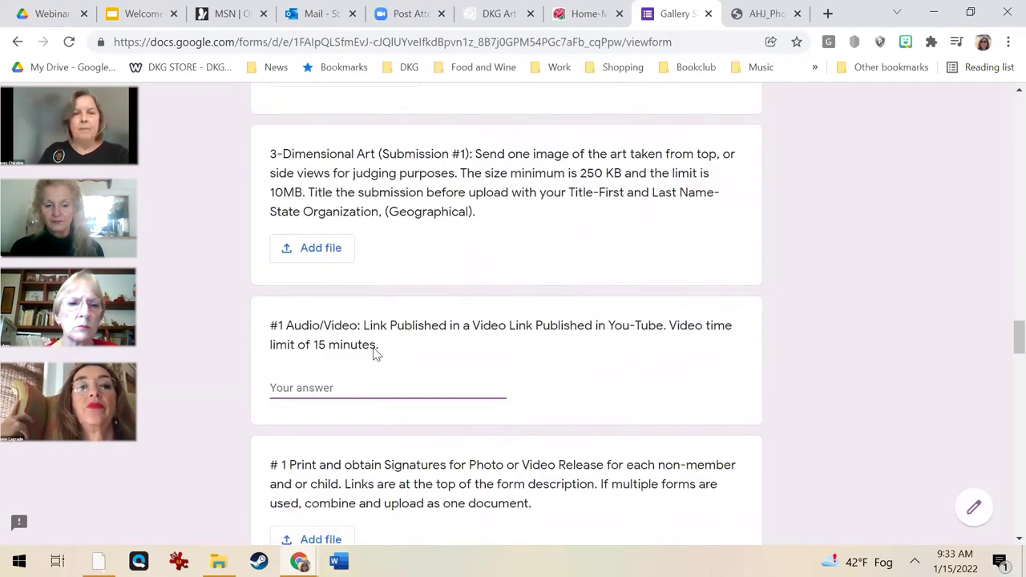
scroll(372, 353, "down", 3)
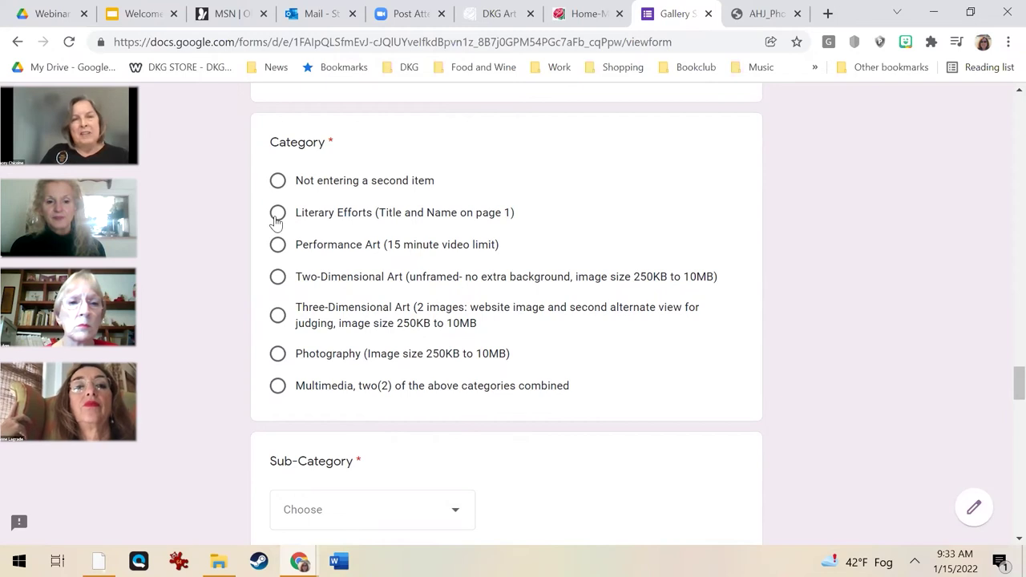
scroll(344, 318, "up", 1)
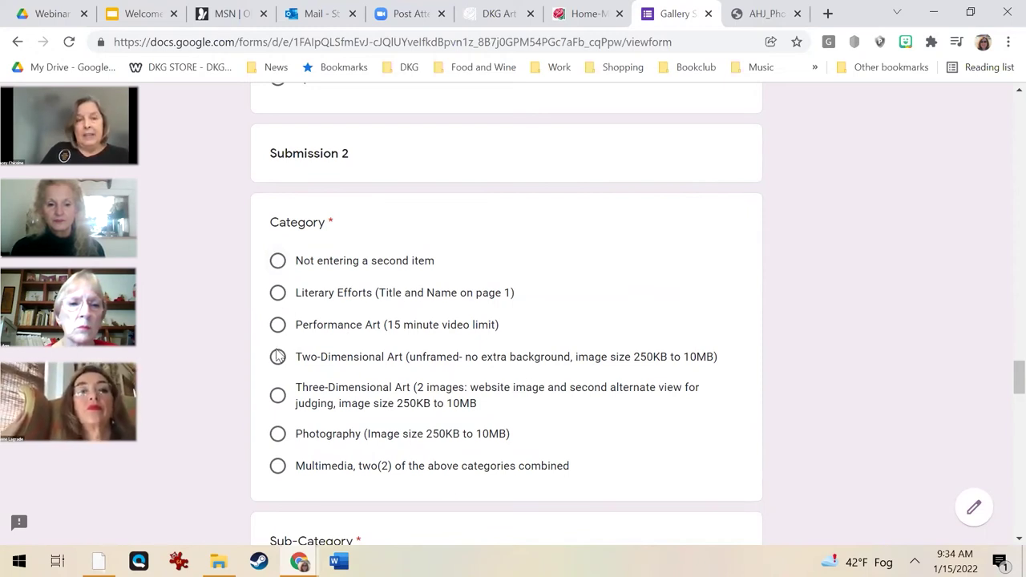
Set Submission 2's category to Photography and its sub-category to 'Color, Photography'.
left_click(279, 437)
scroll(318, 447, "down", 1)
scroll(318, 448, "down", 1)
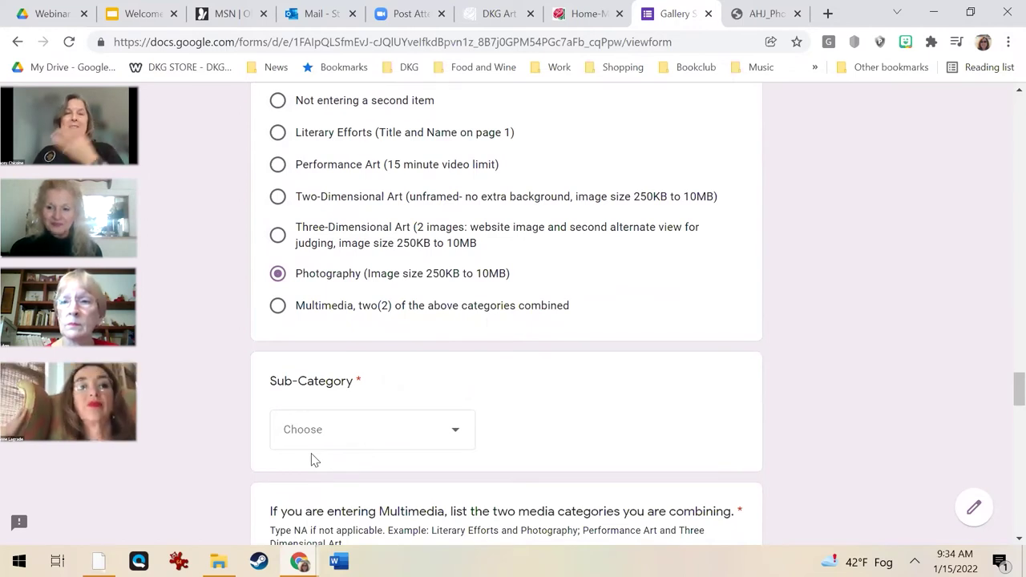
left_click(322, 438)
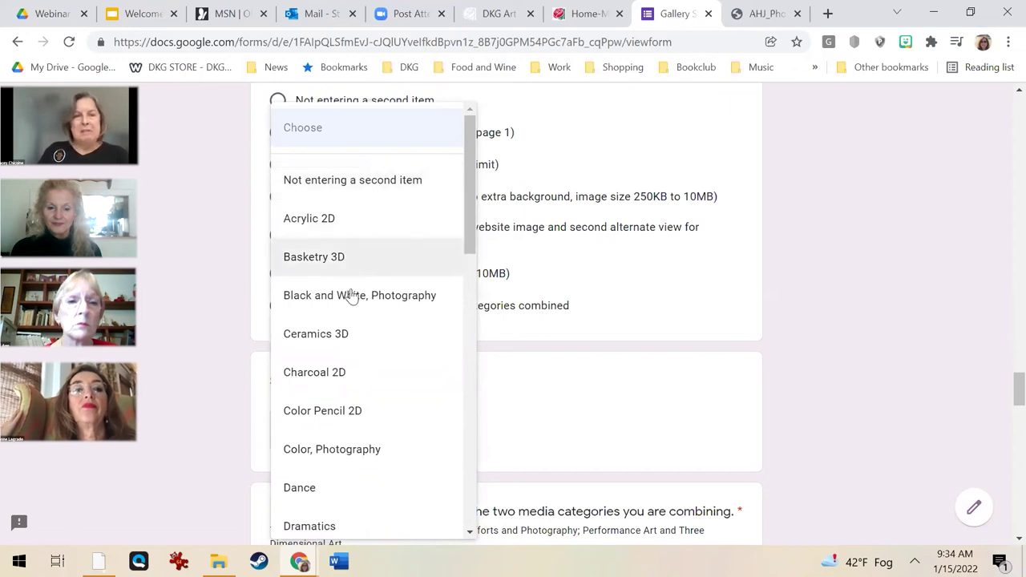
left_click(360, 449)
Enter NA for the Multimedia categories question, select Title of Work, and minimize Chrome.
scroll(441, 451, "down", 5)
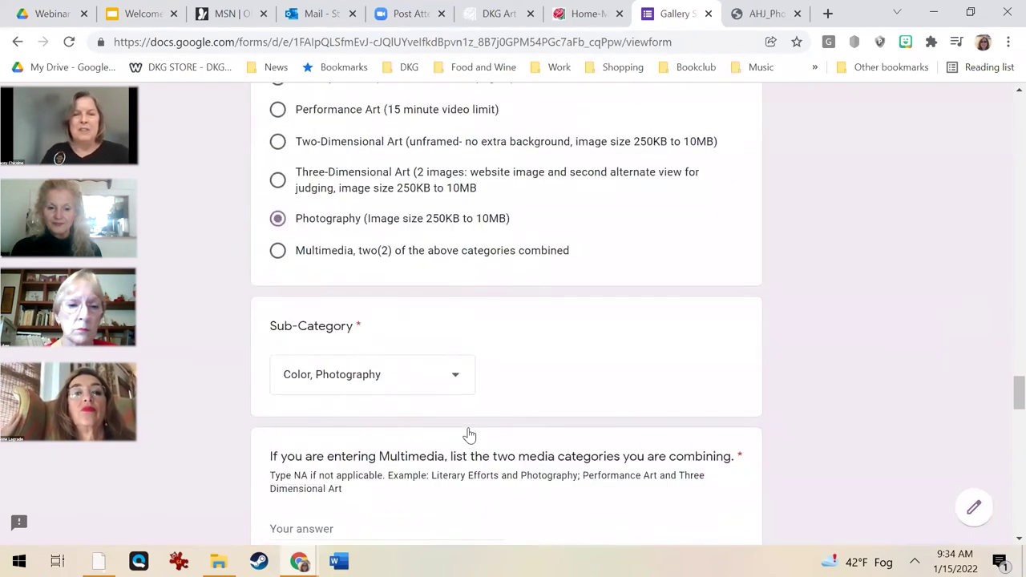
left_click(337, 181)
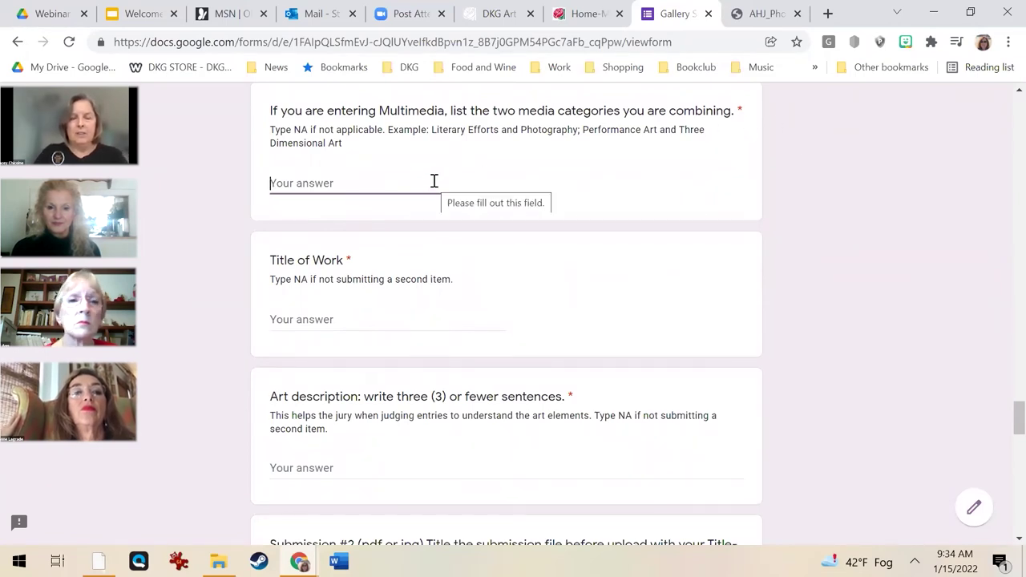
type("NA")
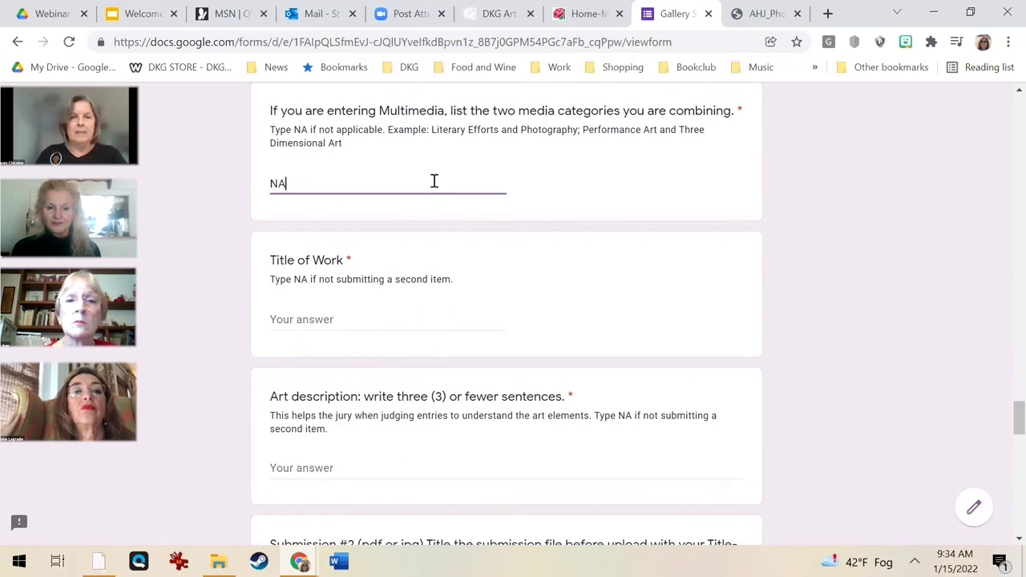
left_click(403, 321)
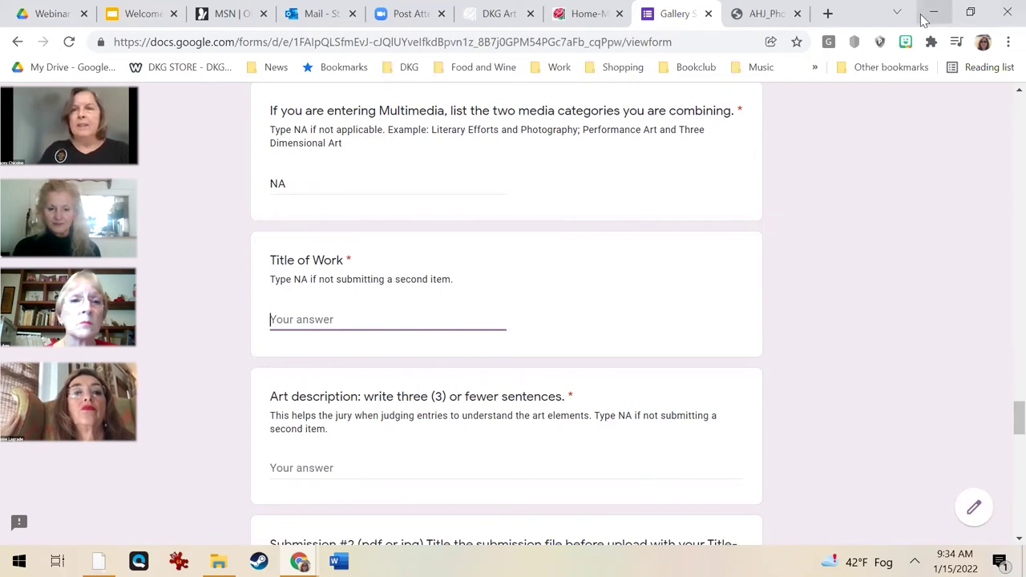
left_click(931, 14)
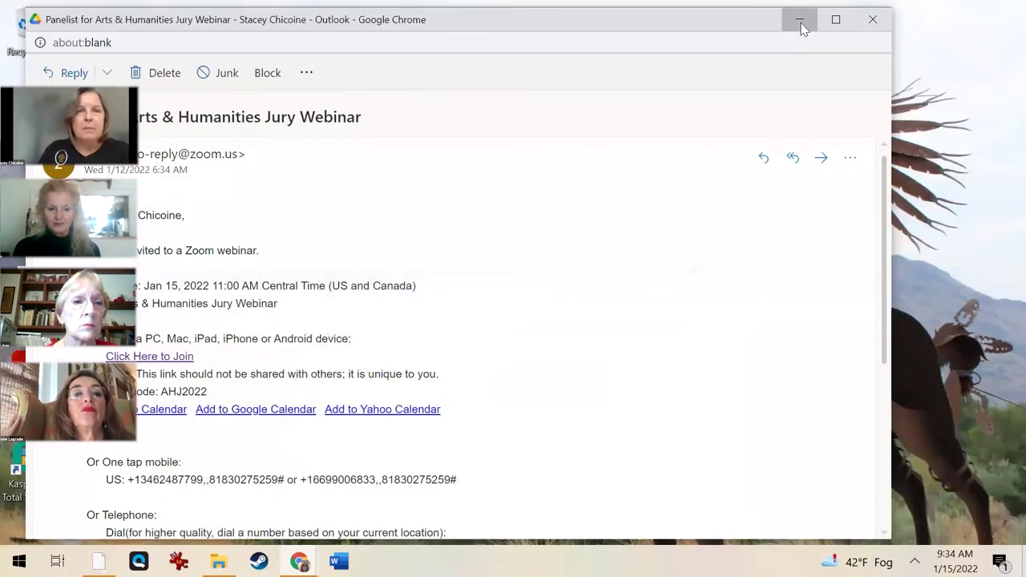
Reopen the Art for Submission 1.15.22 folder and start, then cancel, renaming the Precarious Pearch file.
left_click(799, 19)
double_click(150, 148)
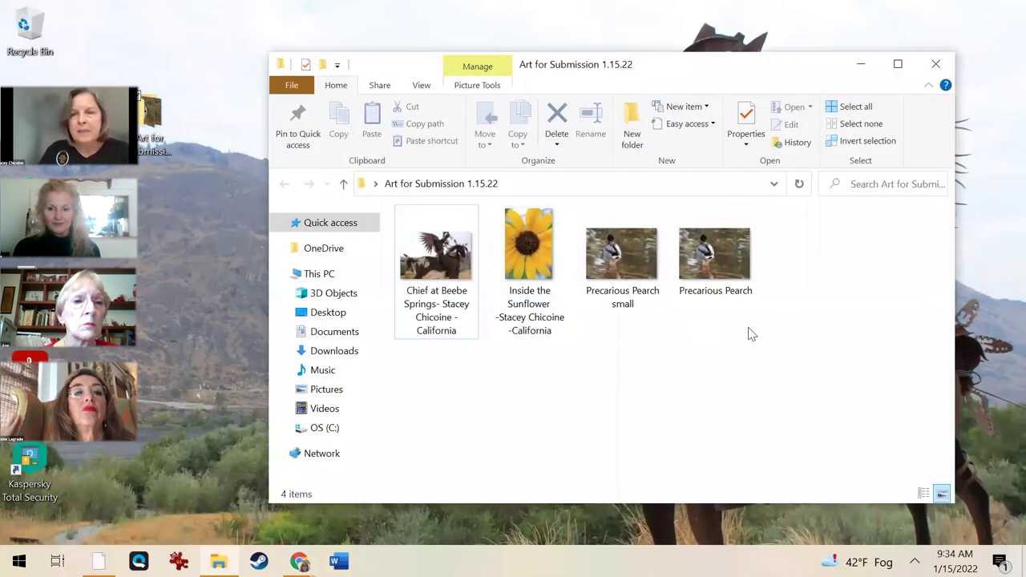
left_click(710, 292)
right_click(699, 280)
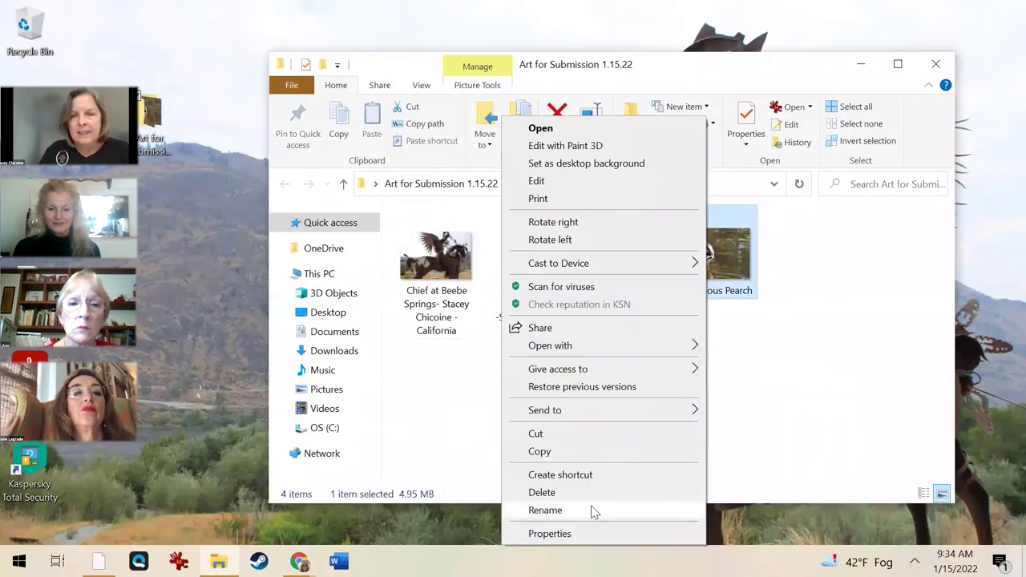
left_click(545, 510)
key("ctrl+c")
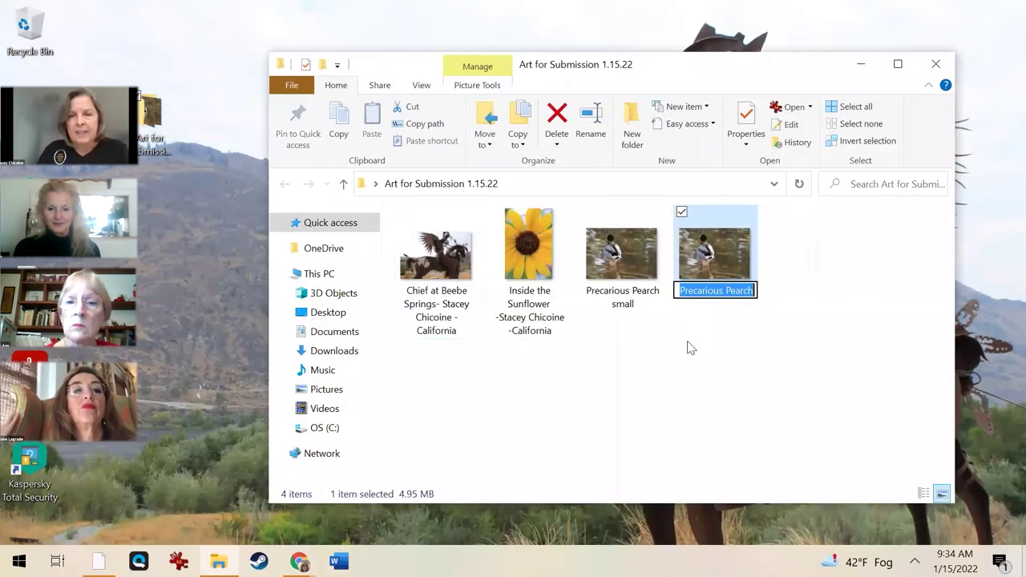
left_click(528, 463)
Back in the form, paste the title into Title of Work and correct it to 'Precarious Perch'.
left_click(299, 561)
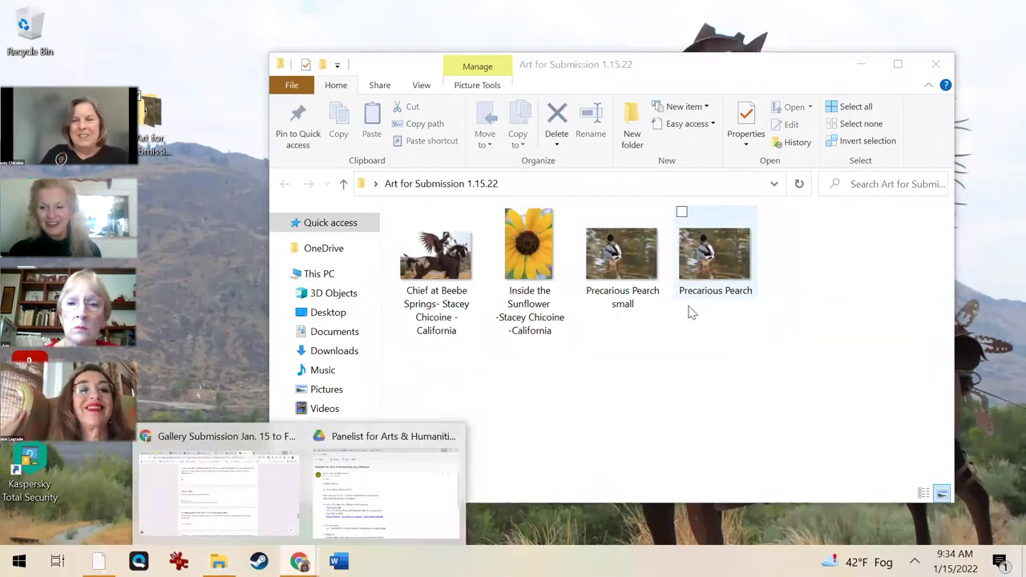
left_click(391, 483)
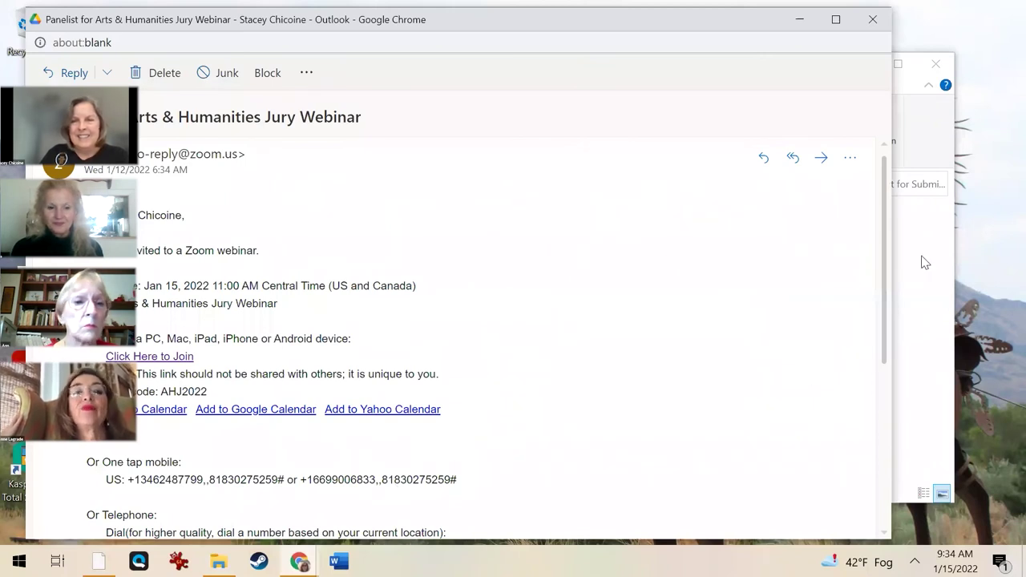
key("alt+Tab")
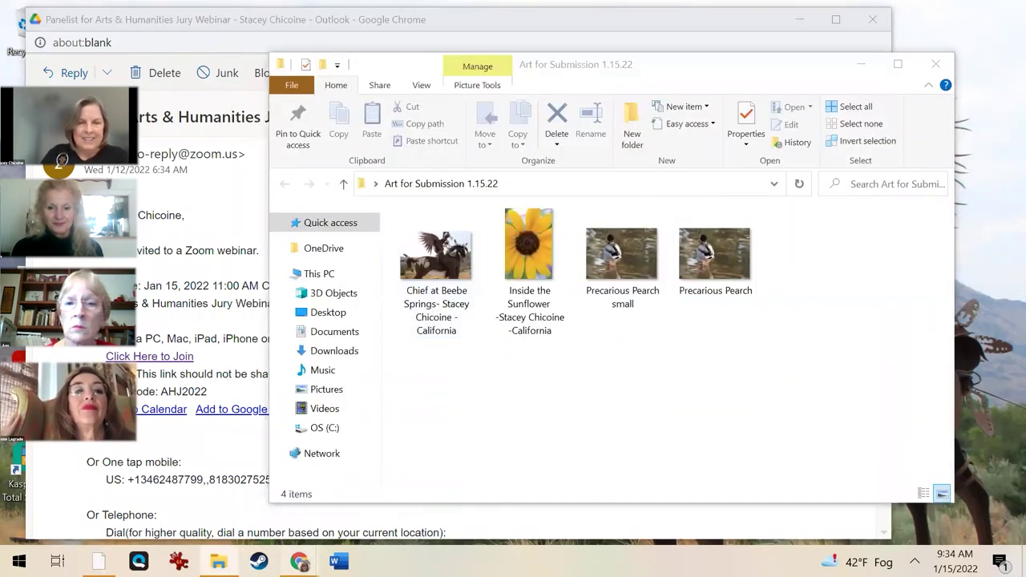
mouse_move(299, 561)
left_click(212, 501)
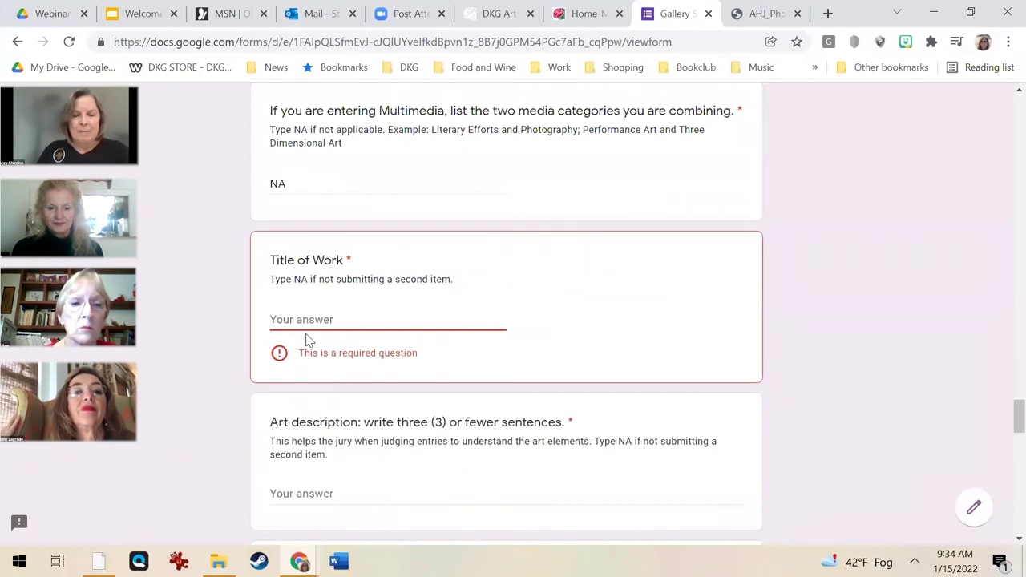
key("ctrl+v")
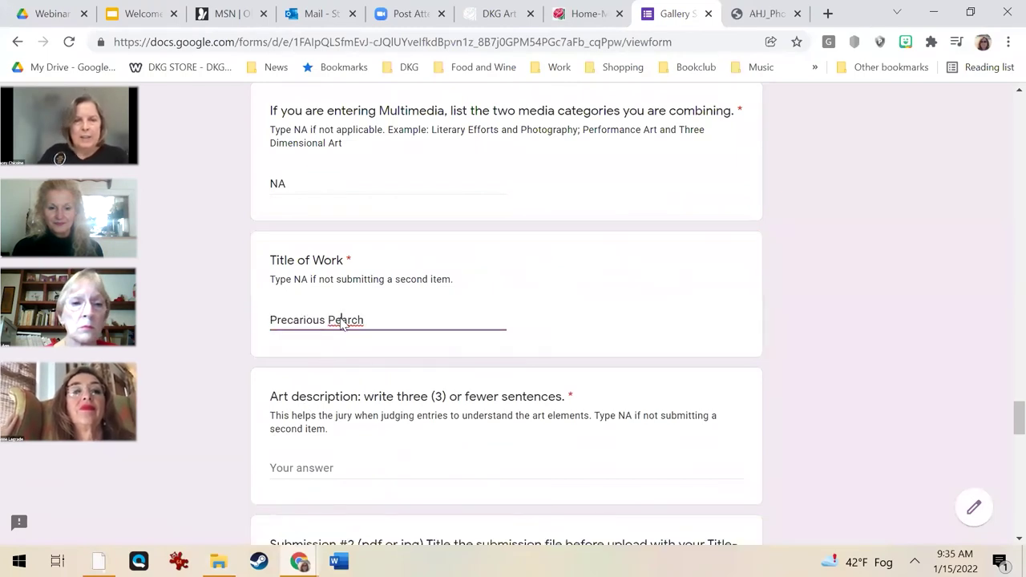
right_click(341, 321)
left_click(354, 375)
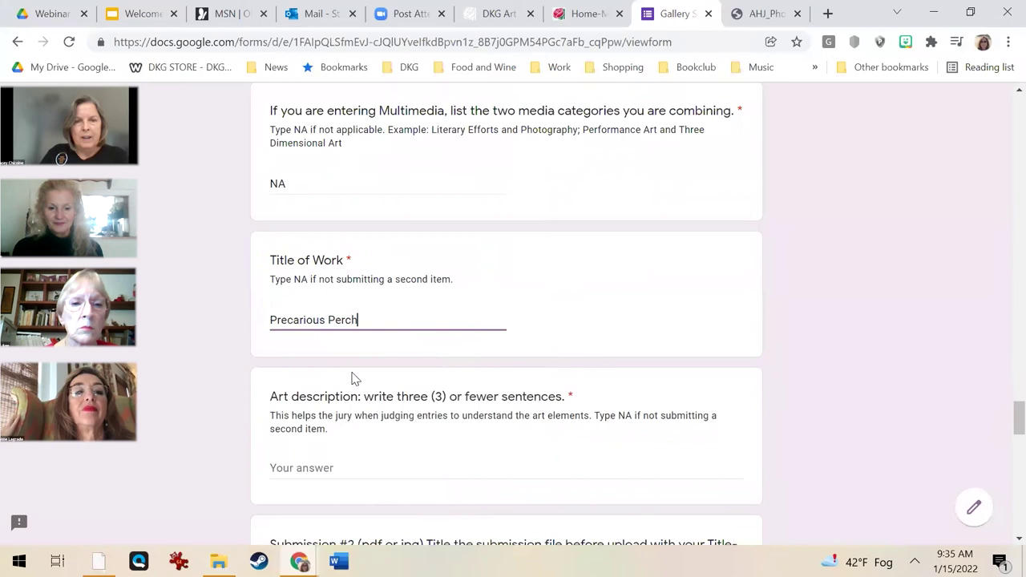
left_click(937, 14)
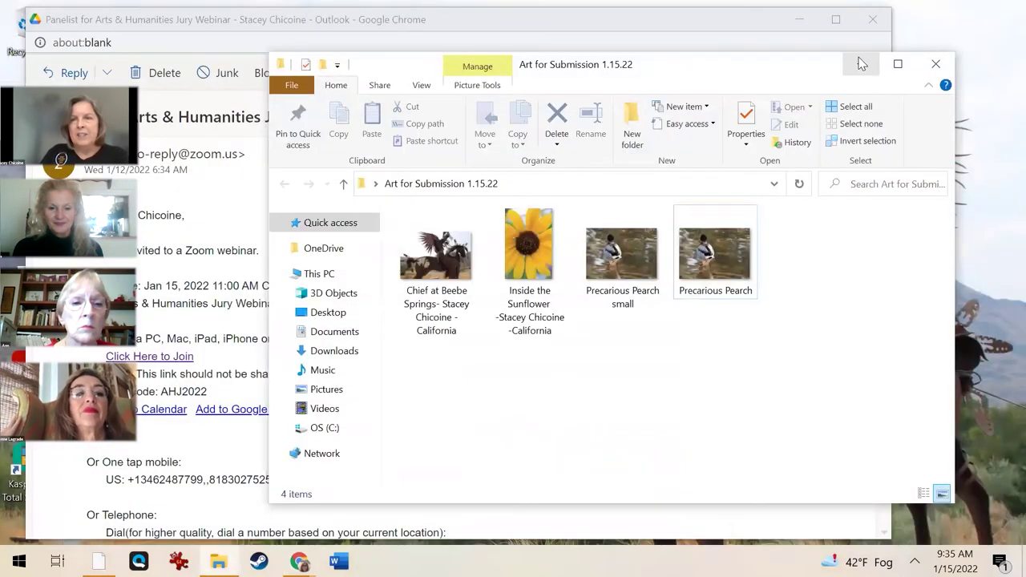
Rename the Precarious Pearch image to 'Precarious Perch-[artist's full name]-California'.
left_click(717, 299)
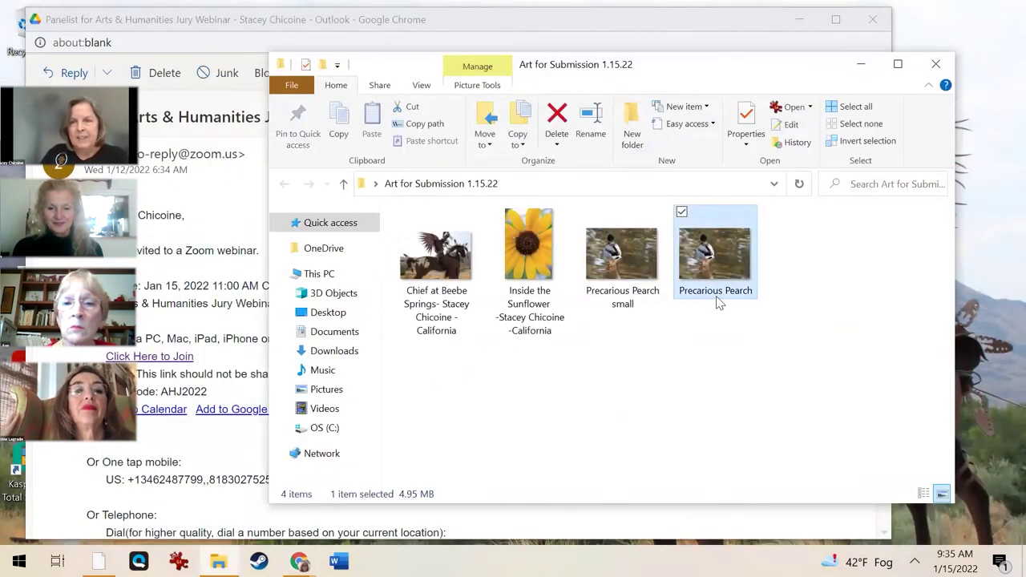
right_click(716, 296)
left_click(598, 510)
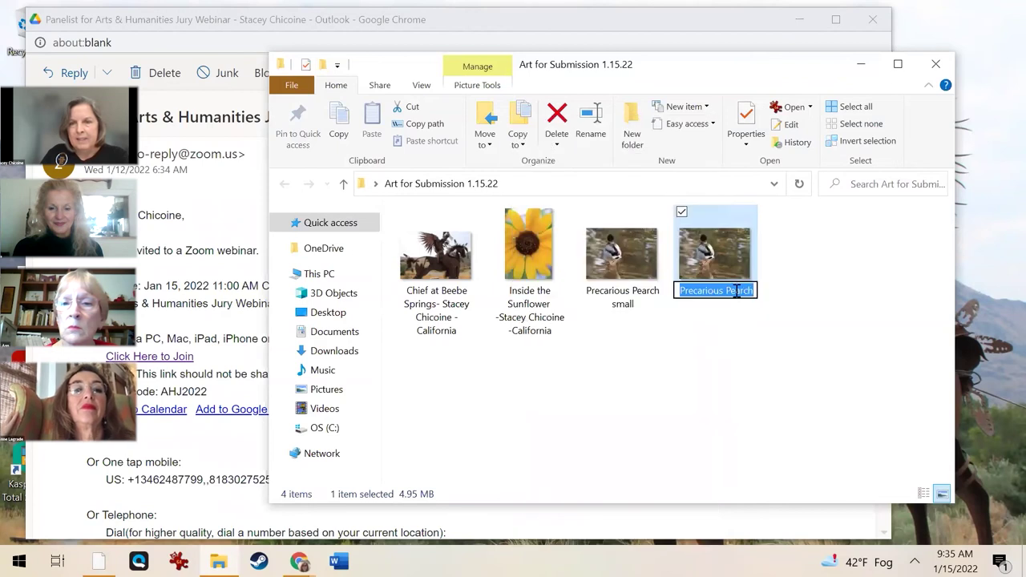
left_click(738, 291)
key("BackSpace")
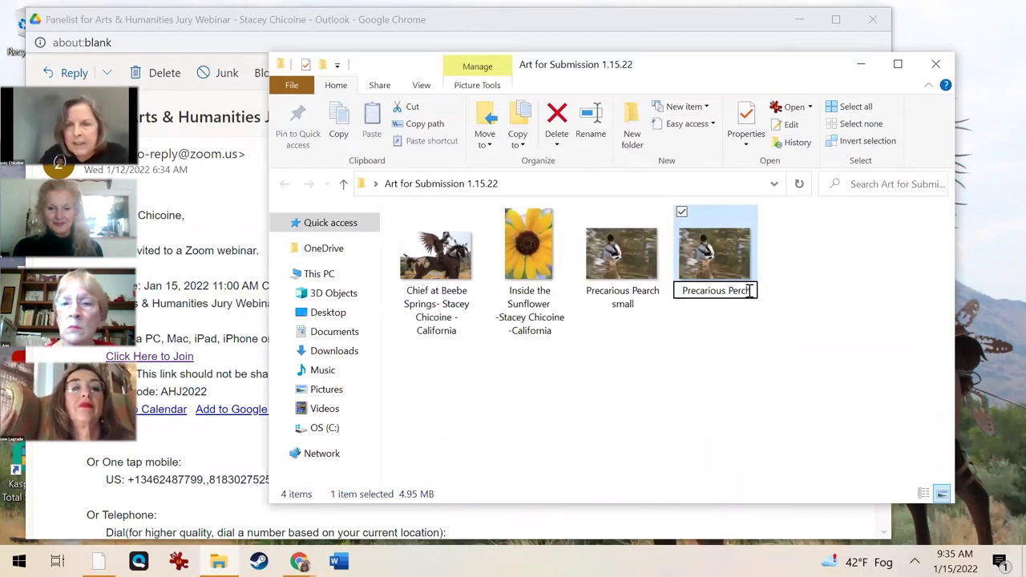
left_click(751, 294)
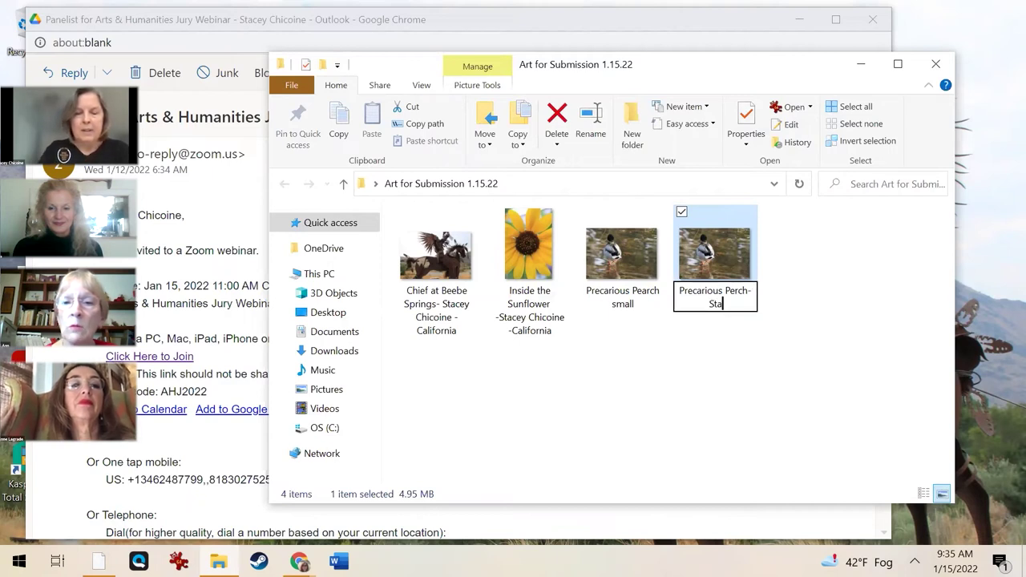
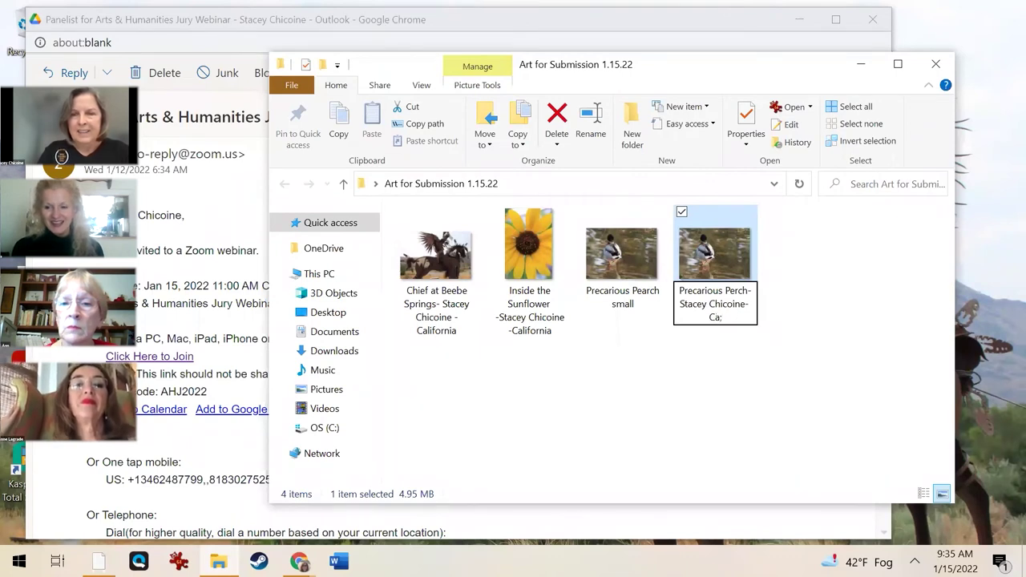
type("lifornia")
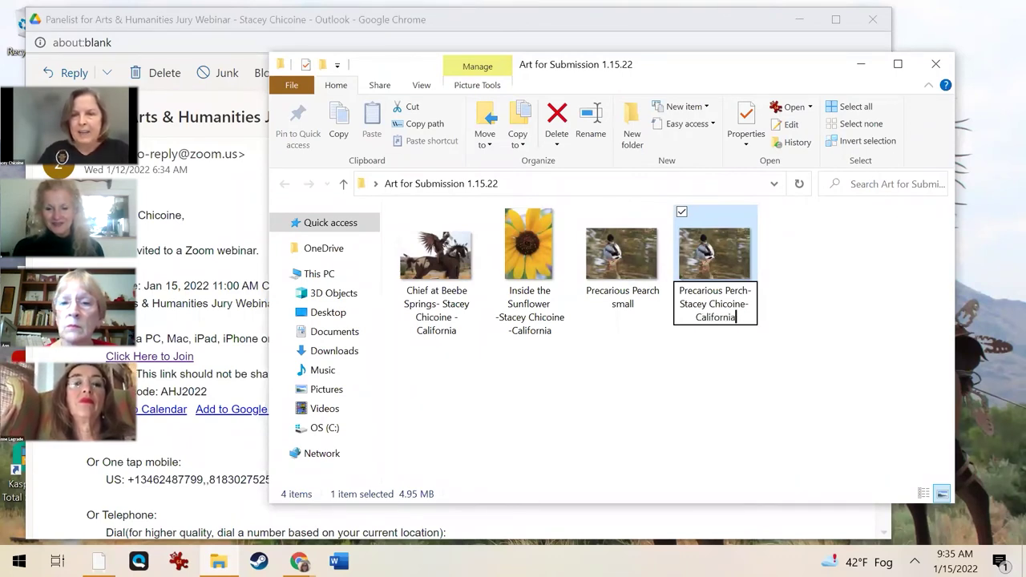
key("Return")
Deselect the renamed file and bring the Gallery Submission form back to the front.
left_click(557, 468)
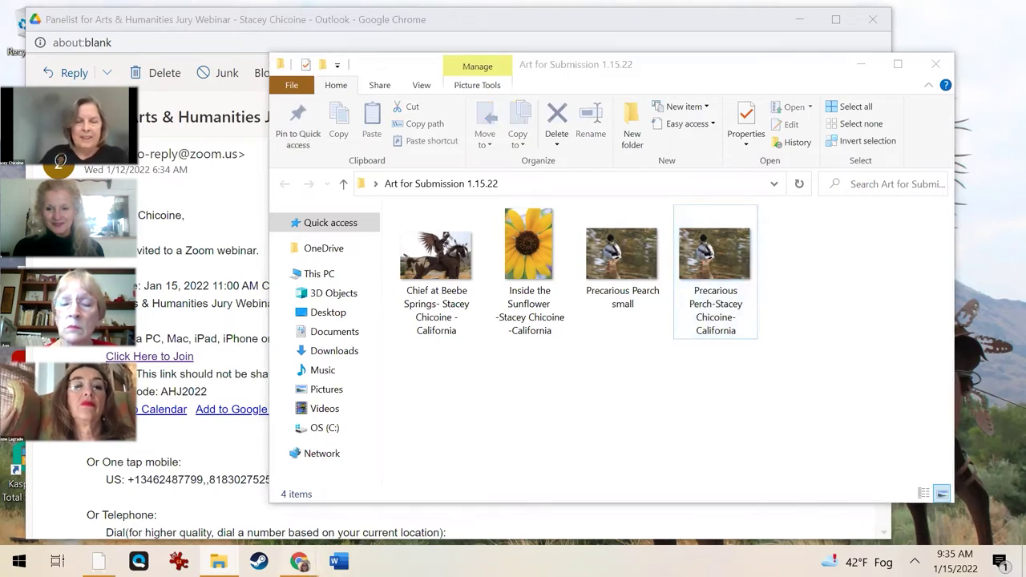
mouse_move(299, 557)
left_click(385, 481)
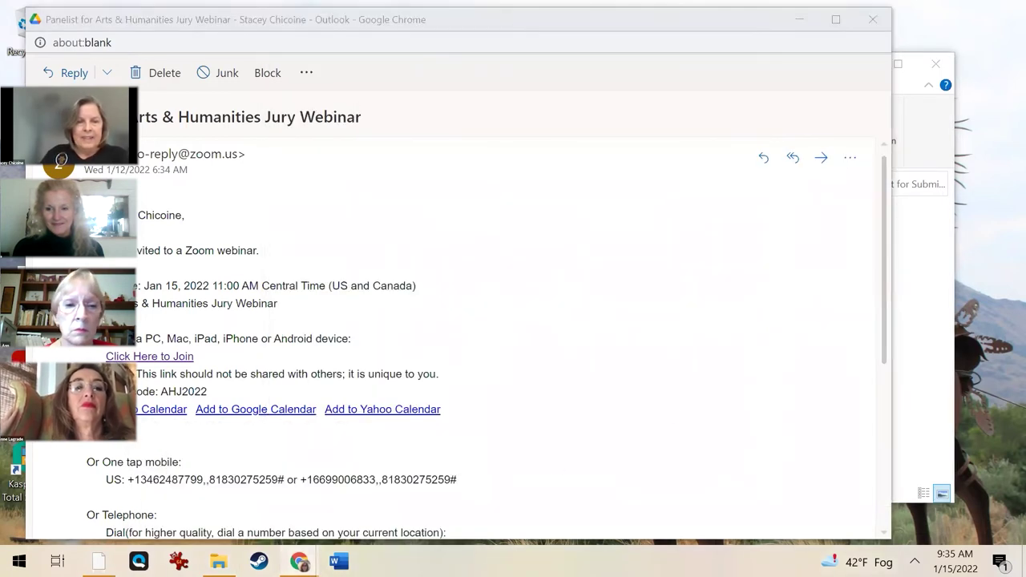
mouse_move(255, 492)
left_click(217, 481)
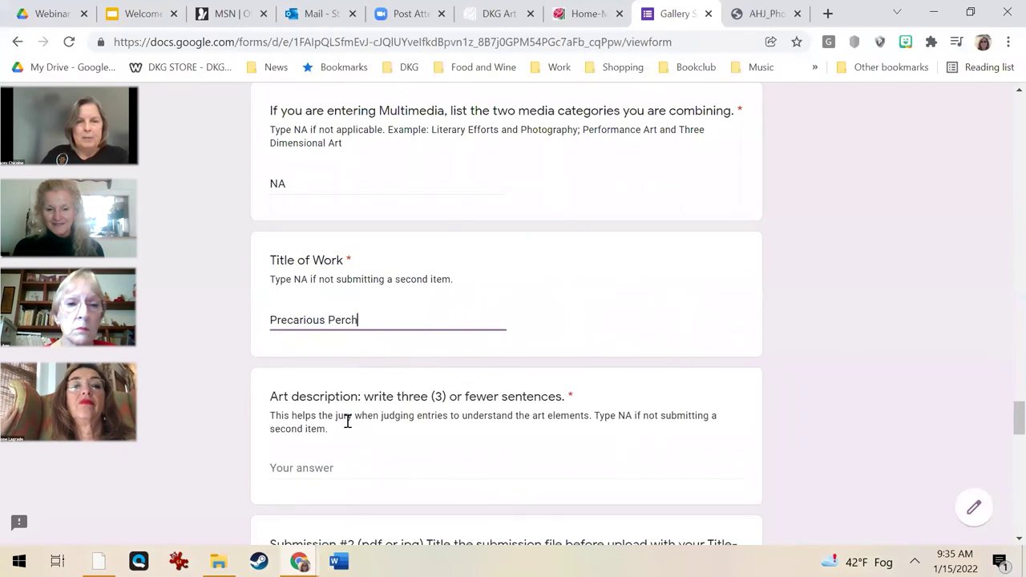
Enter 'Loved the reflection in the water of this water fowl.' as Submission 2's art description.
scroll(348, 421, "down", 1)
left_click(311, 389)
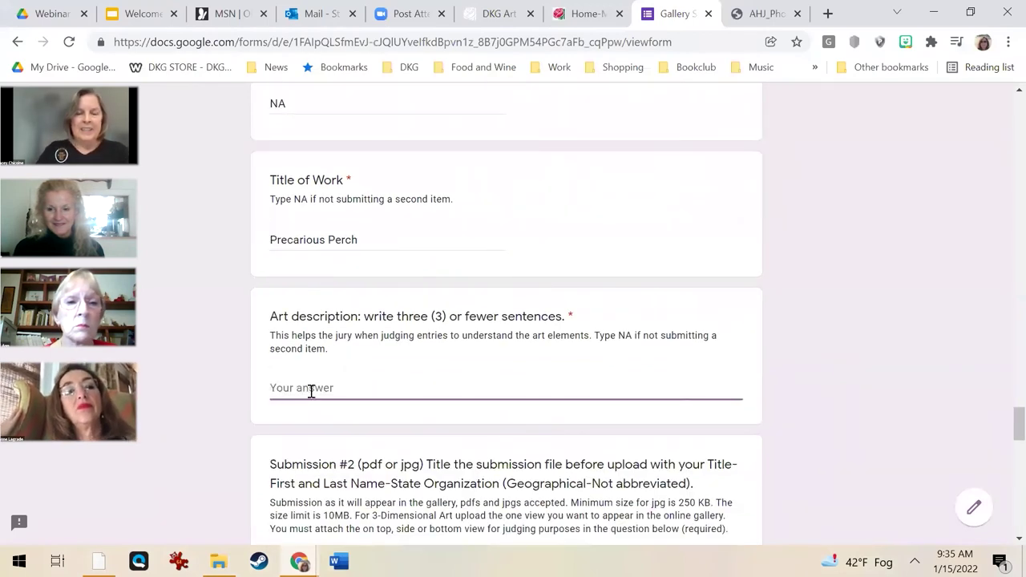
type("Loved the reflection in the w")
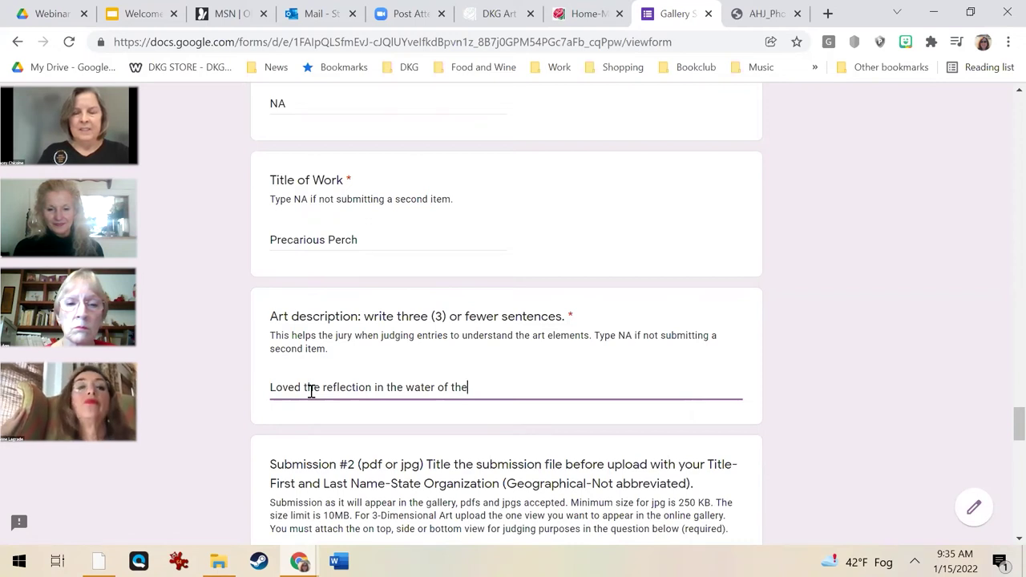
type("ater fowl.")
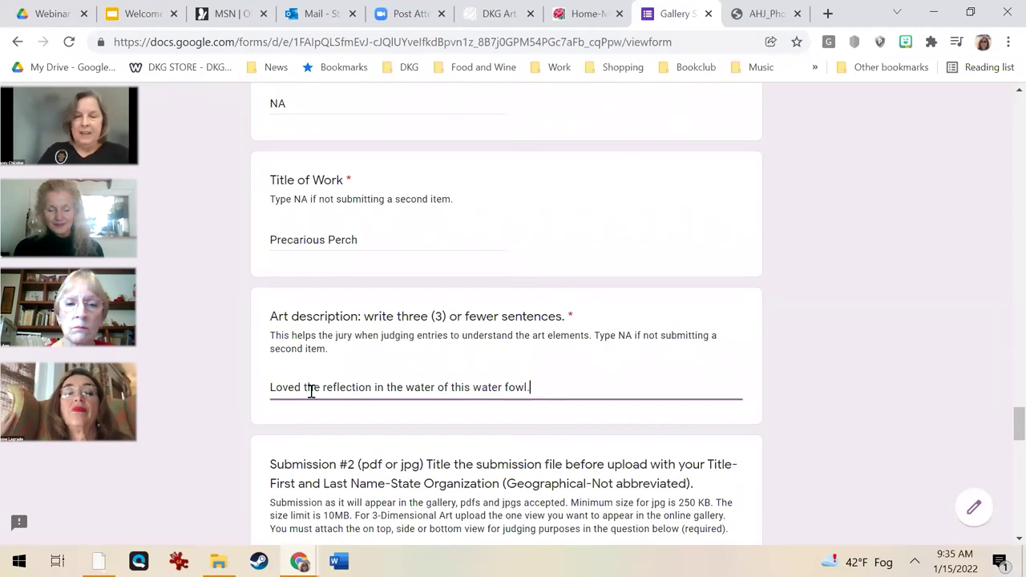
scroll(312, 405, "down", 3)
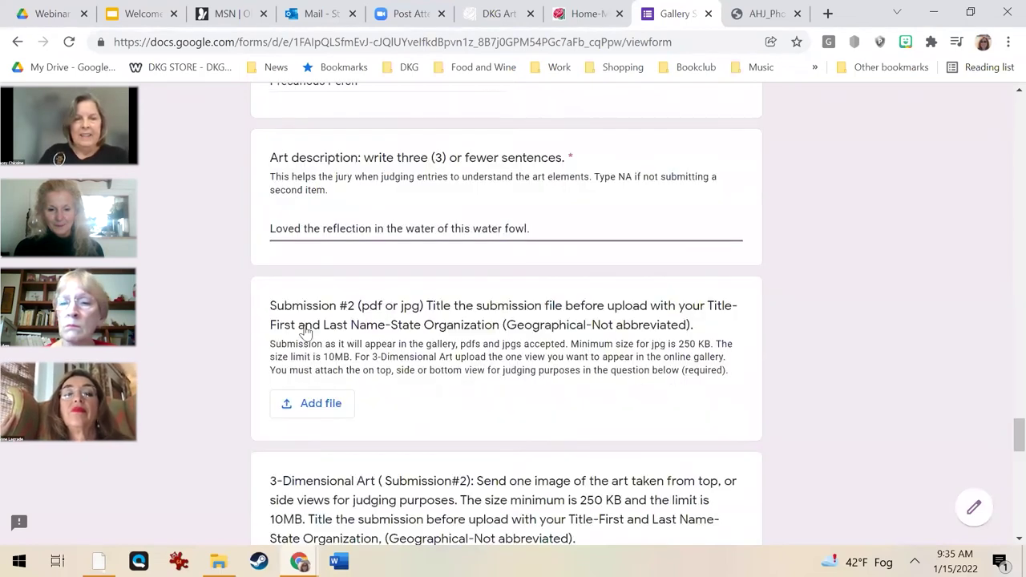
Attach the renamed Precarious Perch JPG from the computer to Submission #2 and start uploading it.
left_click(312, 322)
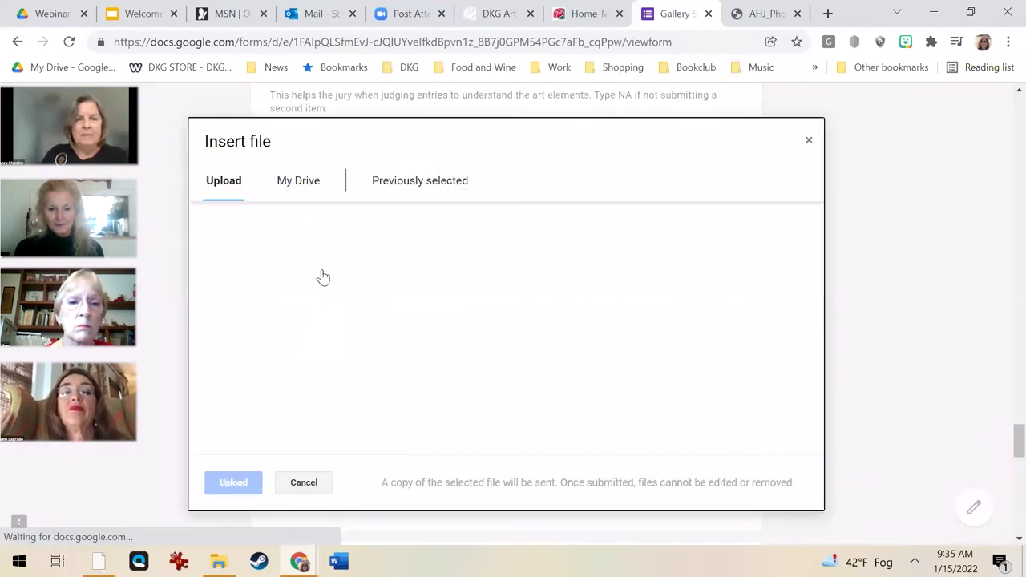
left_click(497, 333)
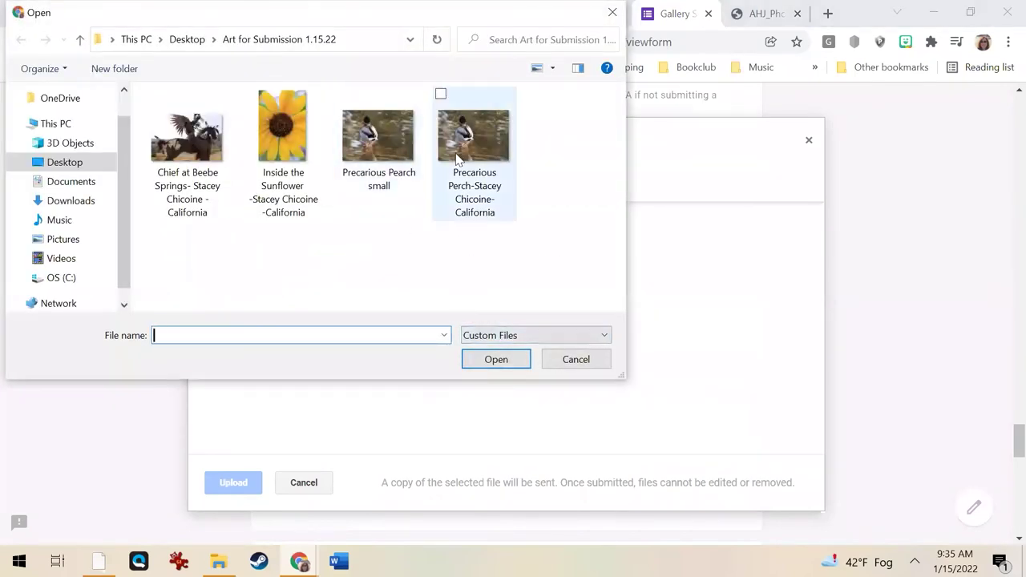
left_click(464, 160)
left_click(496, 360)
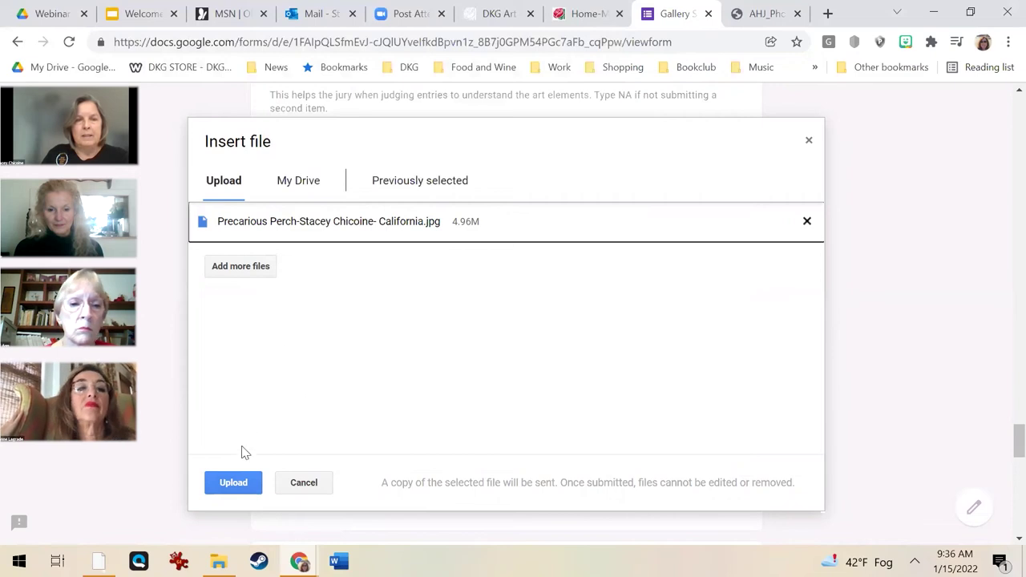
left_click(234, 482)
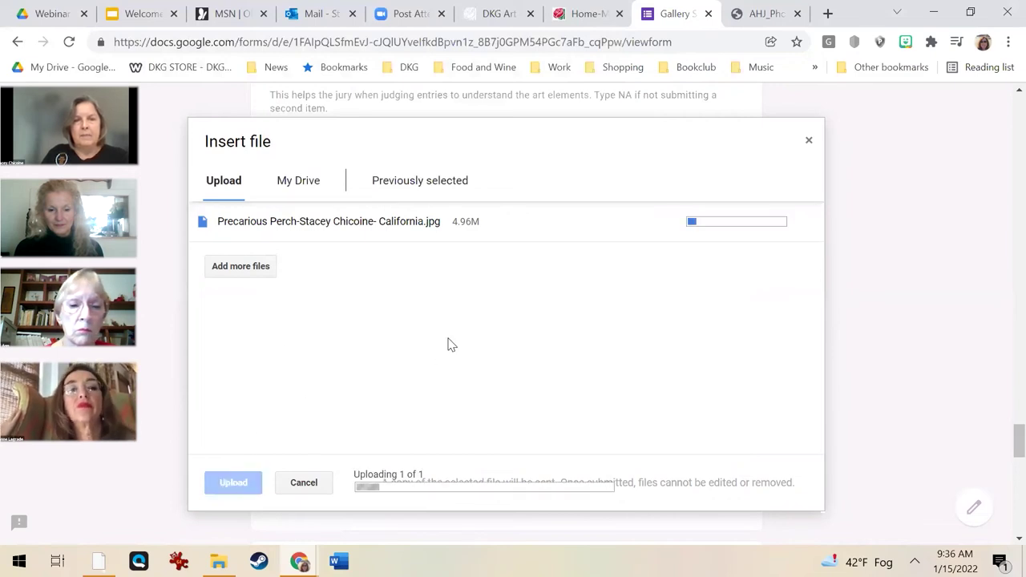